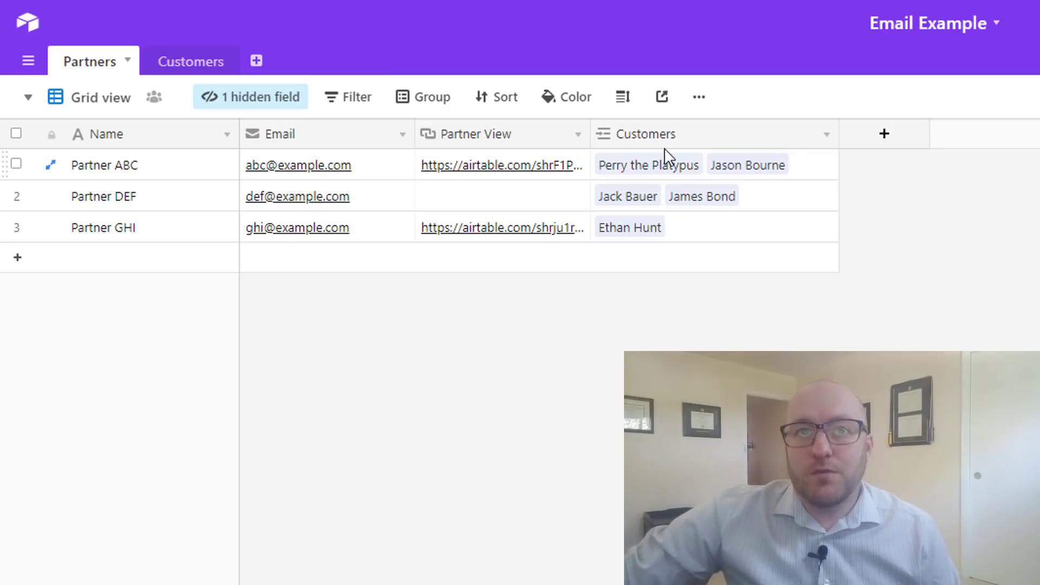
# Step: In the Customers table, change the first customer's Progress from Project Complete to Phase I
pyautogui.click(199, 68)
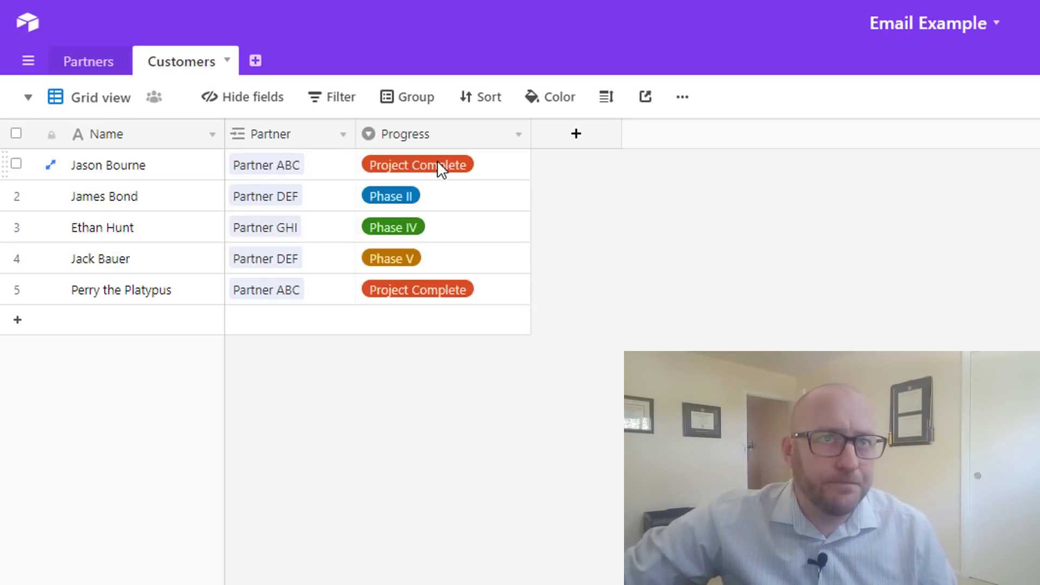
pyautogui.click(514, 174)
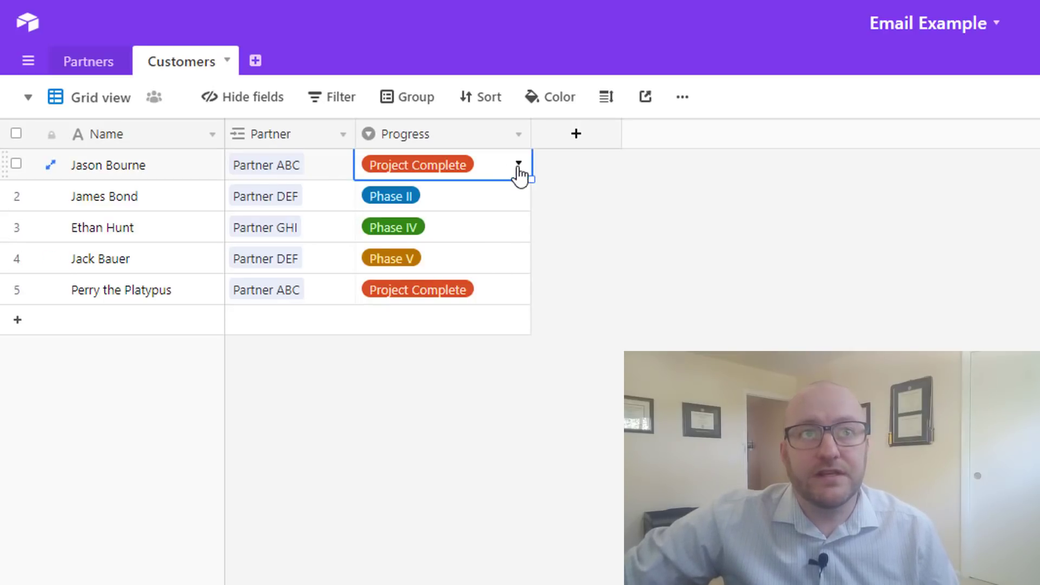
pyautogui.click(518, 164)
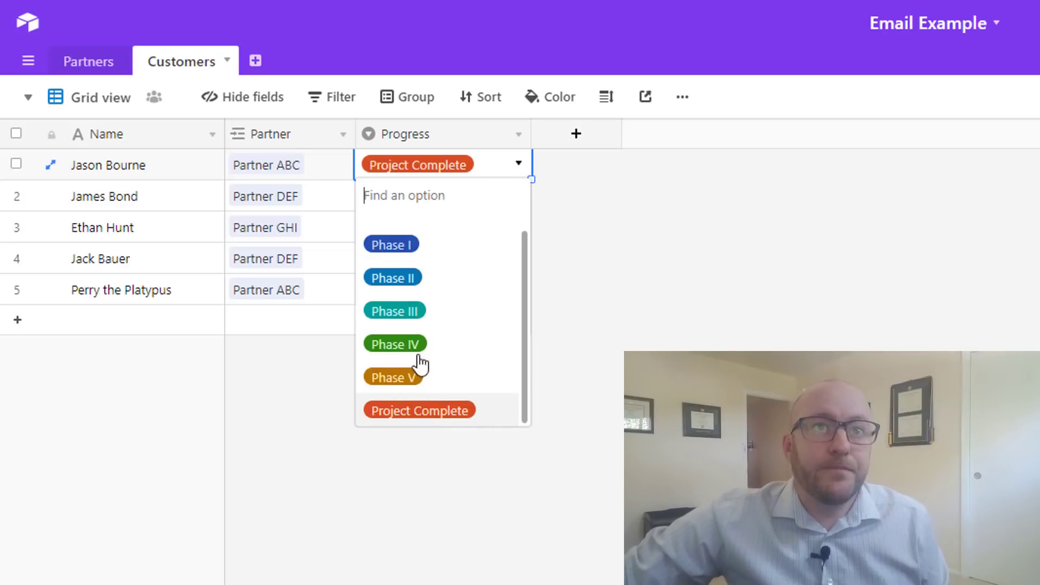
pyautogui.click(415, 247)
pyautogui.click(395, 529)
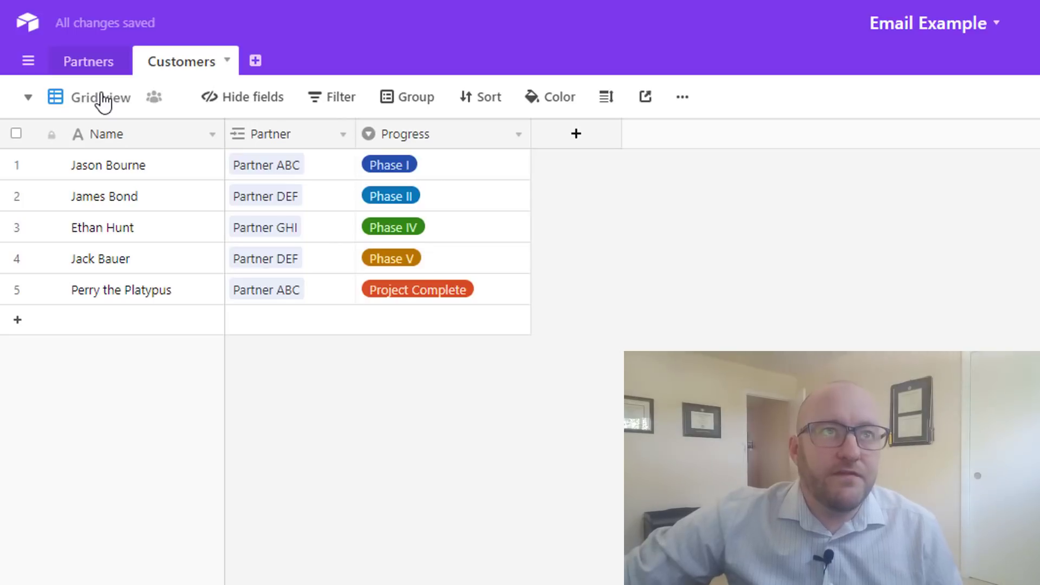
# Step: Switch the Customers table to its Kanban view, stacked by Progress phase
pyautogui.click(102, 101)
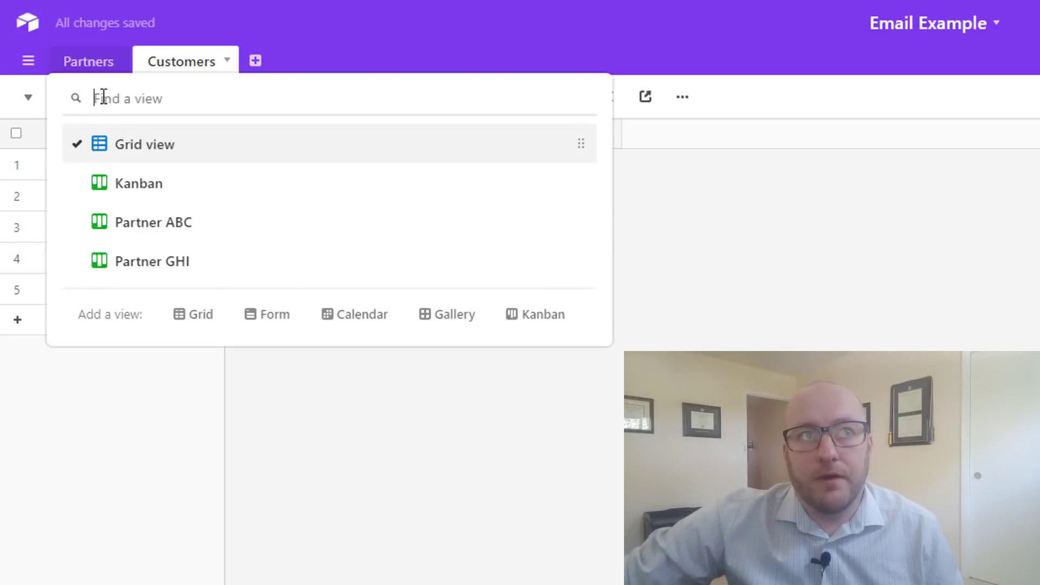
pyautogui.click(132, 186)
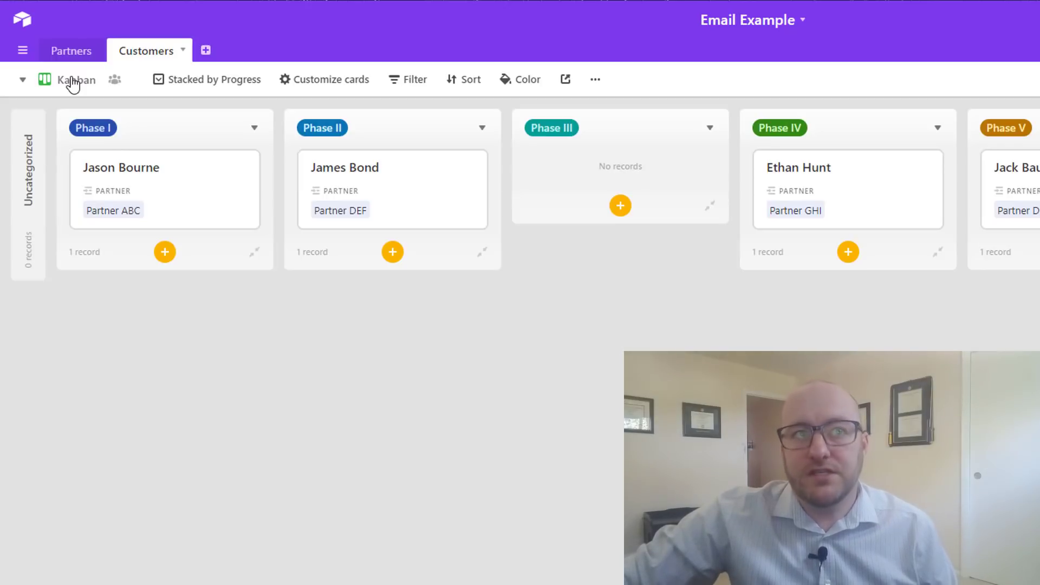
# Step: Open the Partner ABC Kanban view from the views list
pyautogui.click(73, 81)
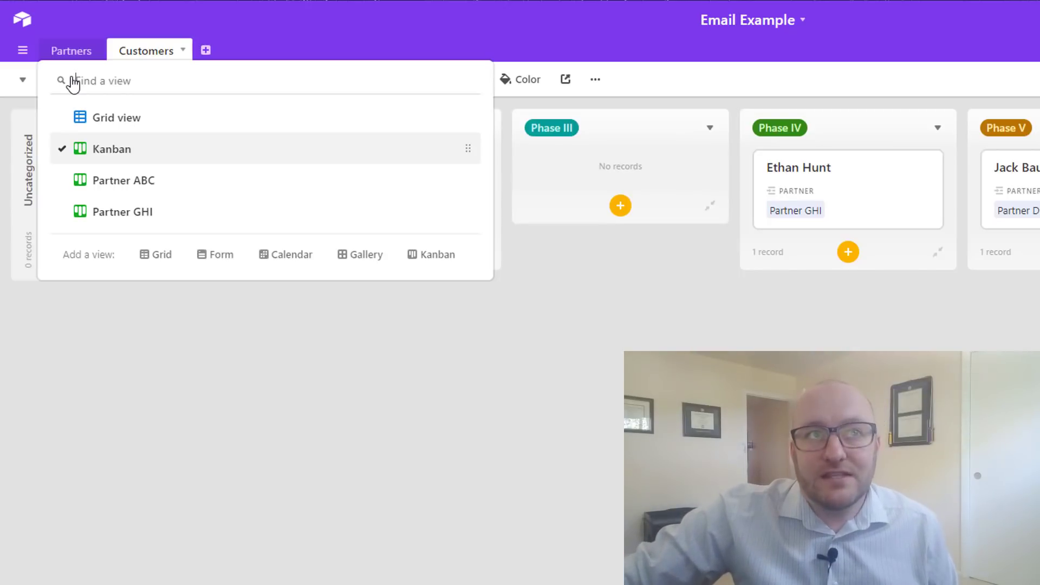
pyautogui.click(336, 364)
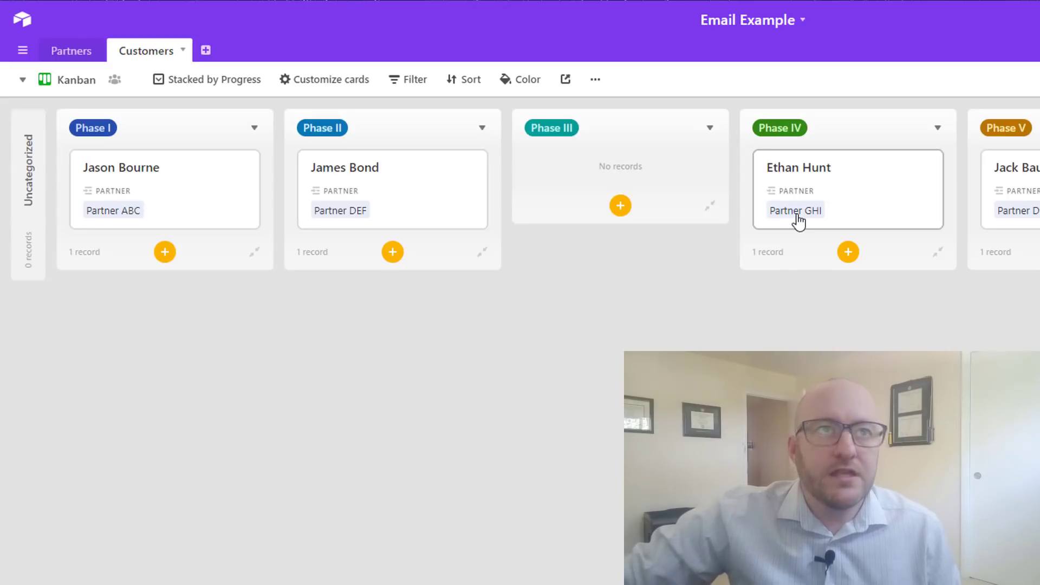
pyautogui.click(81, 92)
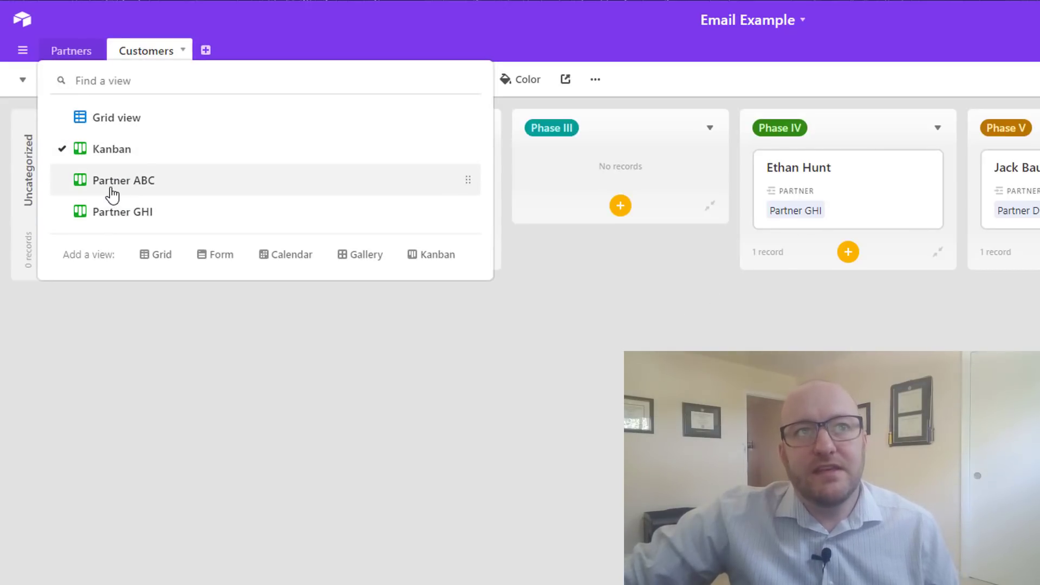
pyautogui.click(112, 192)
# Step: Check the Partner ABC filter (Partner contains ABC) and stay on that view
pyautogui.click(437, 86)
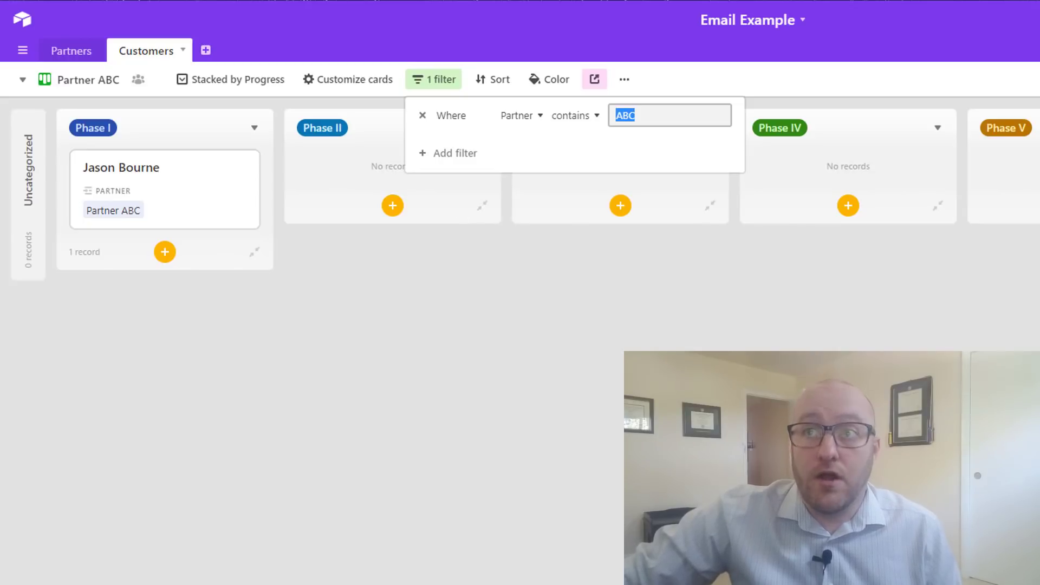
pyautogui.press('Escape')
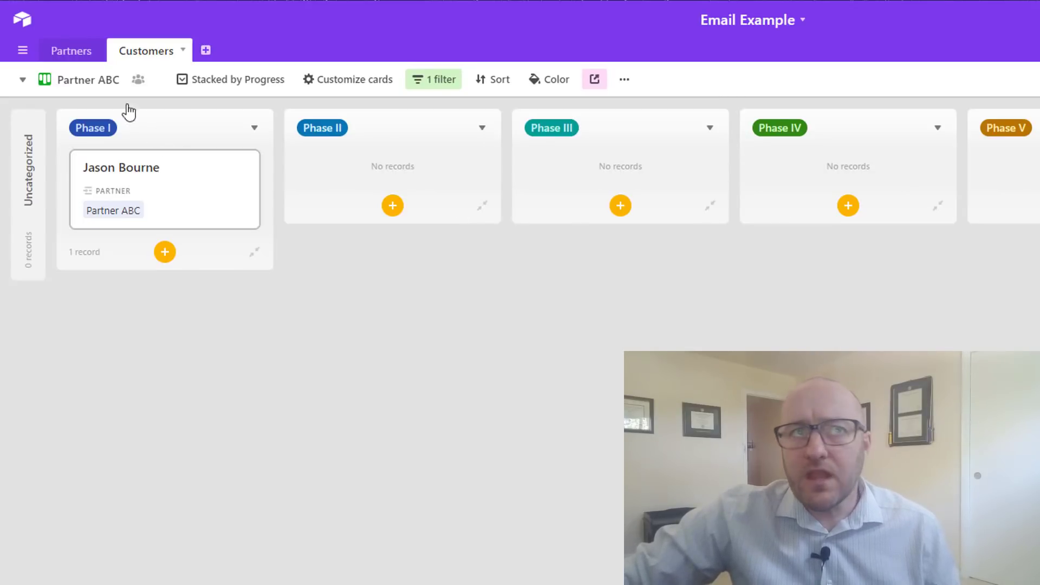
pyautogui.click(98, 86)
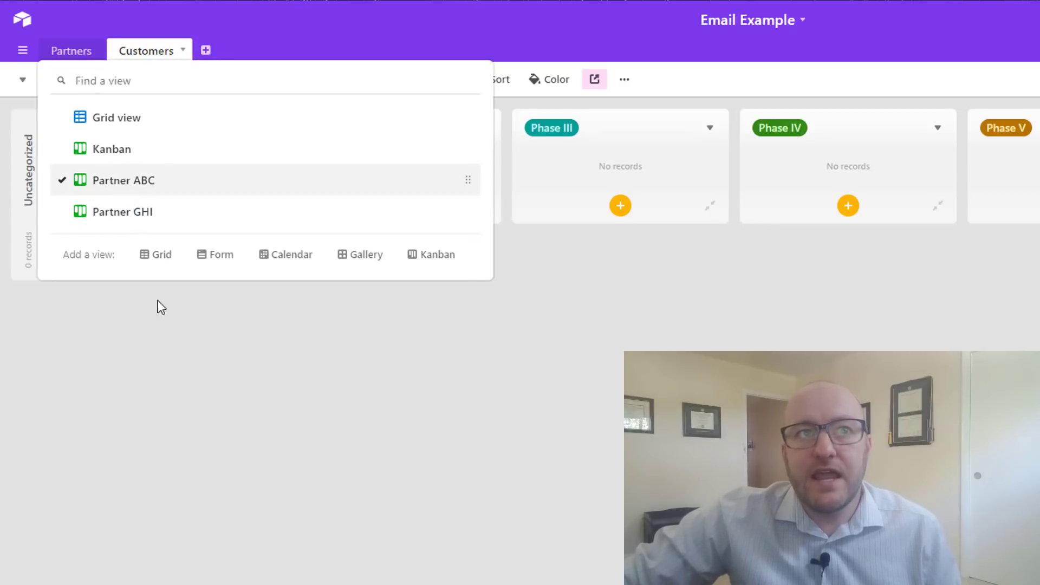
pyautogui.click(141, 346)
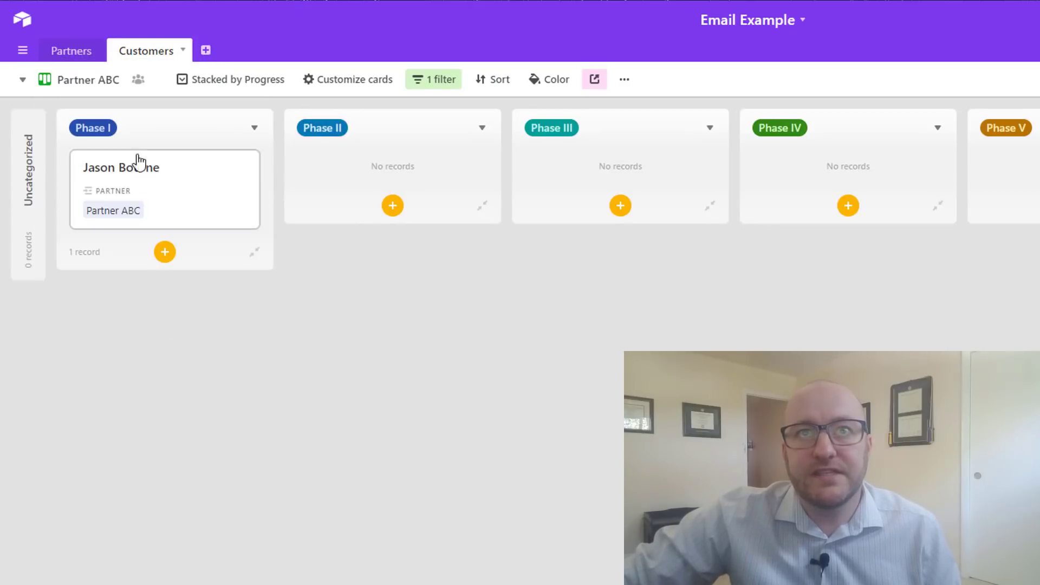
# Step: Duplicate the Partner ABC view and rename the copy to Partner DEF
pyautogui.click(625, 81)
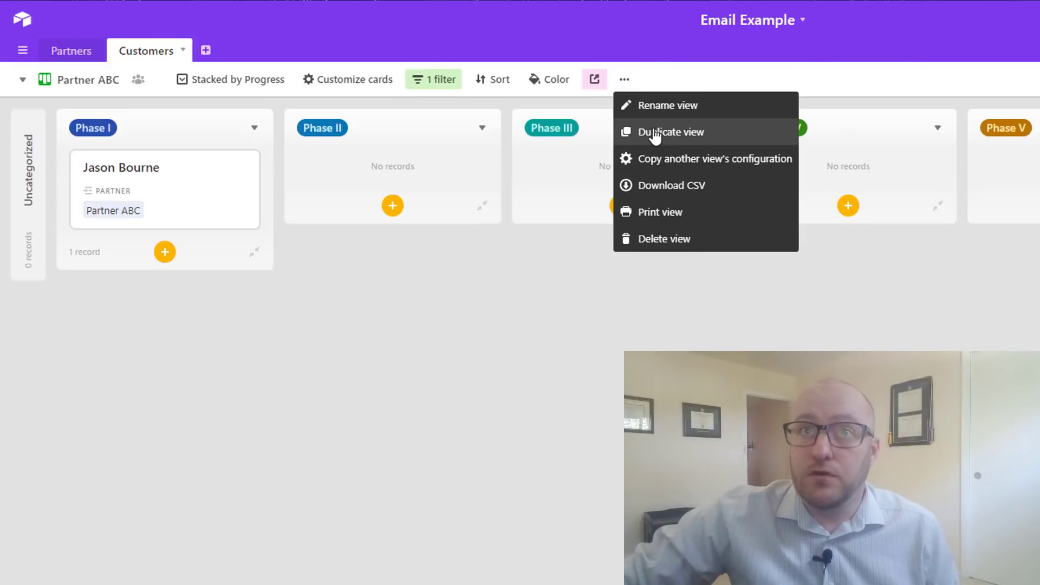
pyautogui.click(656, 134)
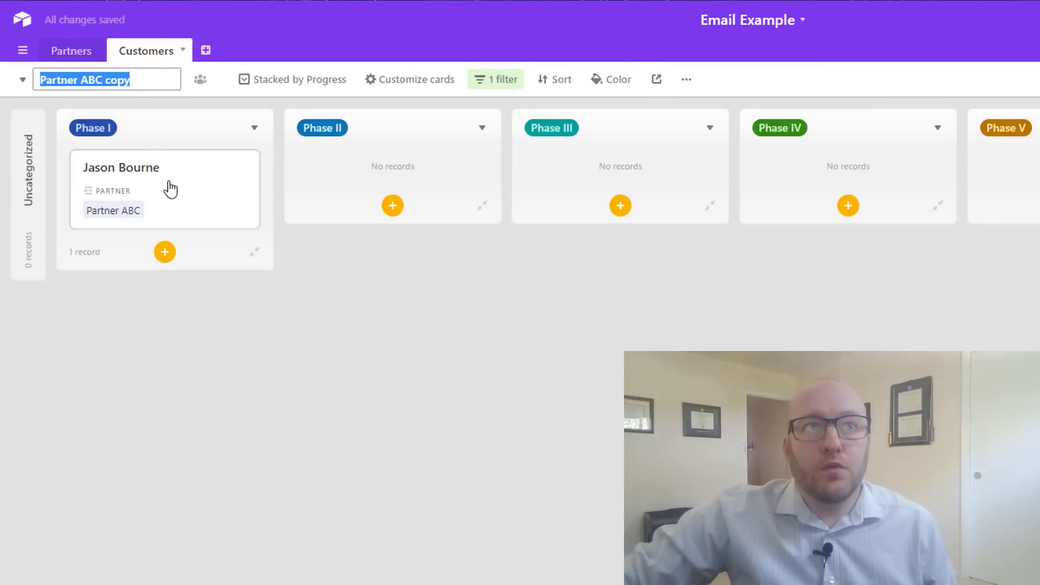
pyautogui.moveTo(133, 80); pyautogui.dragTo(84, 81)
pyautogui.write('DEF')
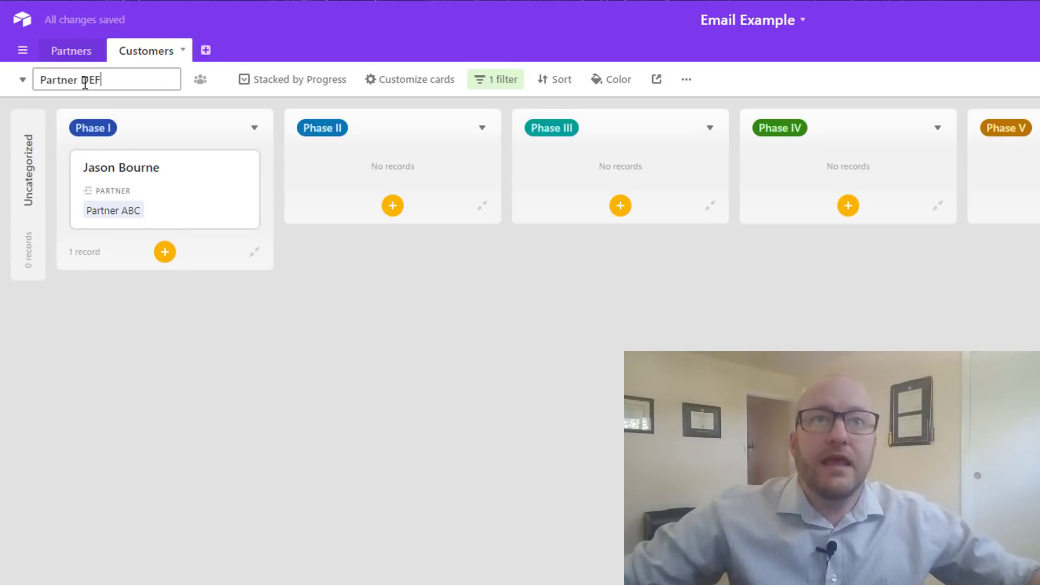
pyautogui.press('Return')
# Step: Change the Partner DEF view's filter to Partner contains DEF
pyautogui.click(433, 85)
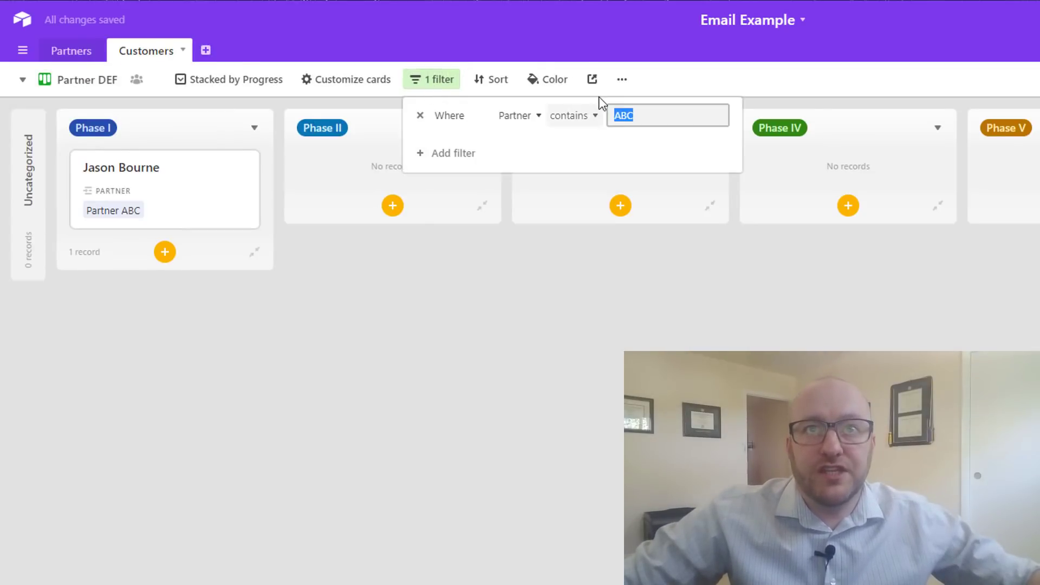
pyautogui.write('DEF')
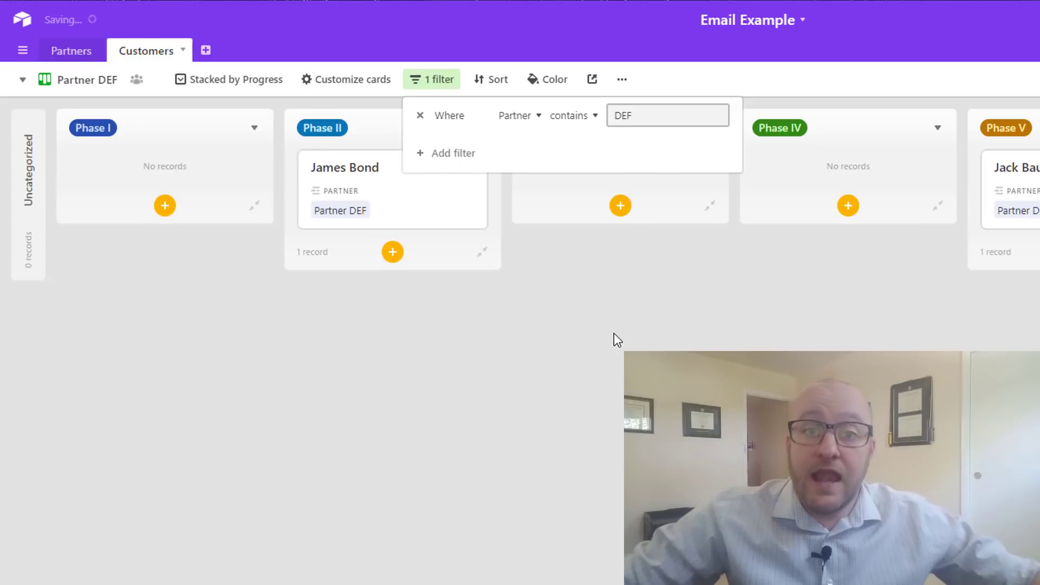
pyautogui.click(613, 333)
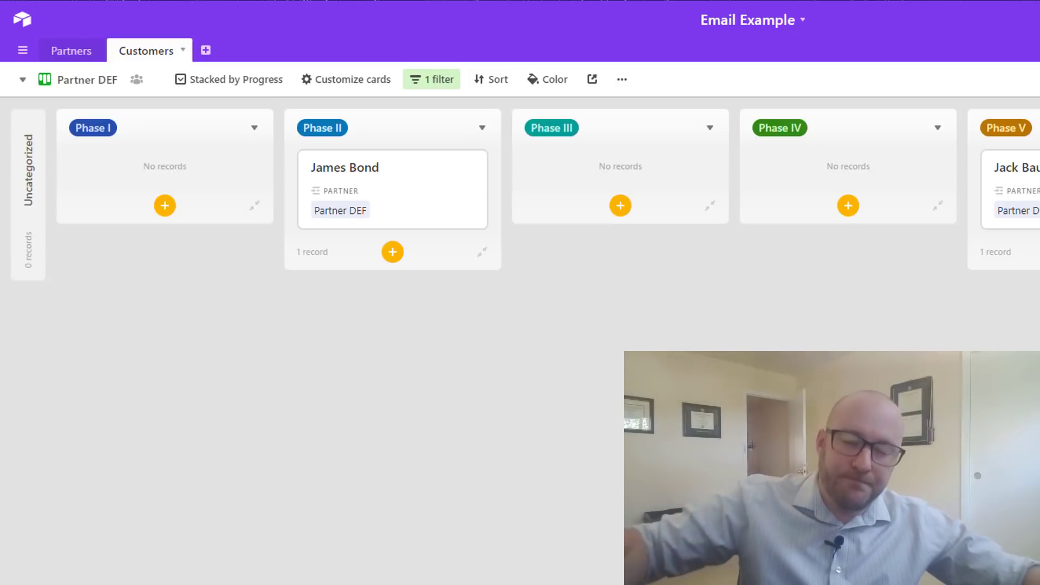
# Step: Create a shareable Kanban link for Partner DEF, copy it, and return to Partners
pyautogui.click(592, 81)
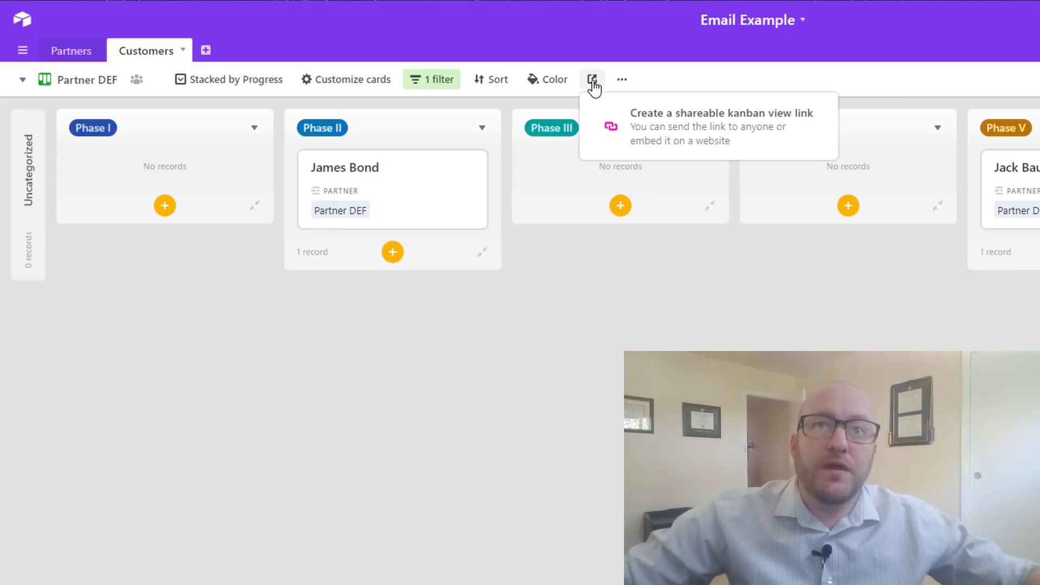
pyautogui.click(690, 140)
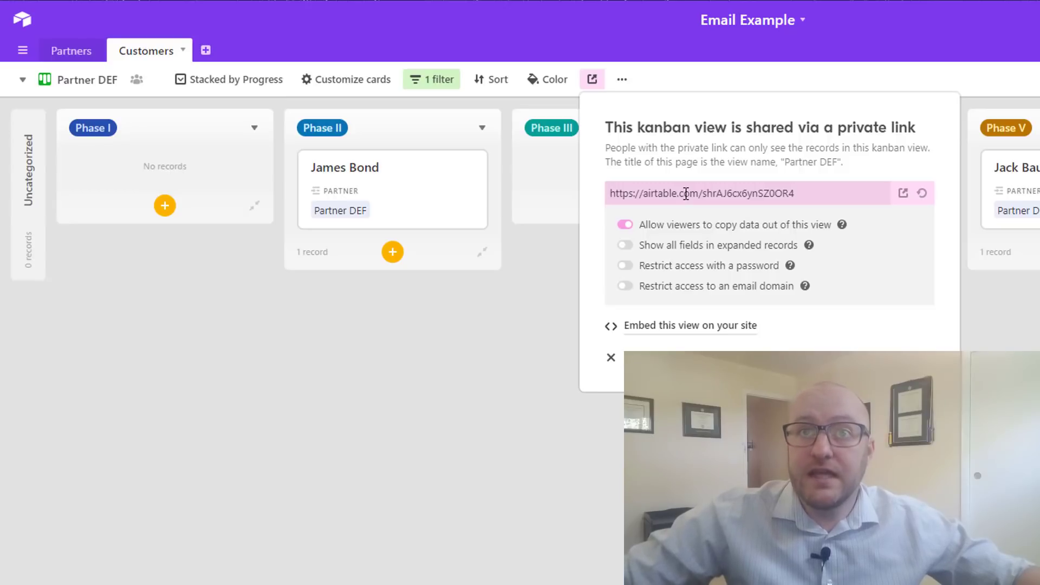
pyautogui.click(685, 194)
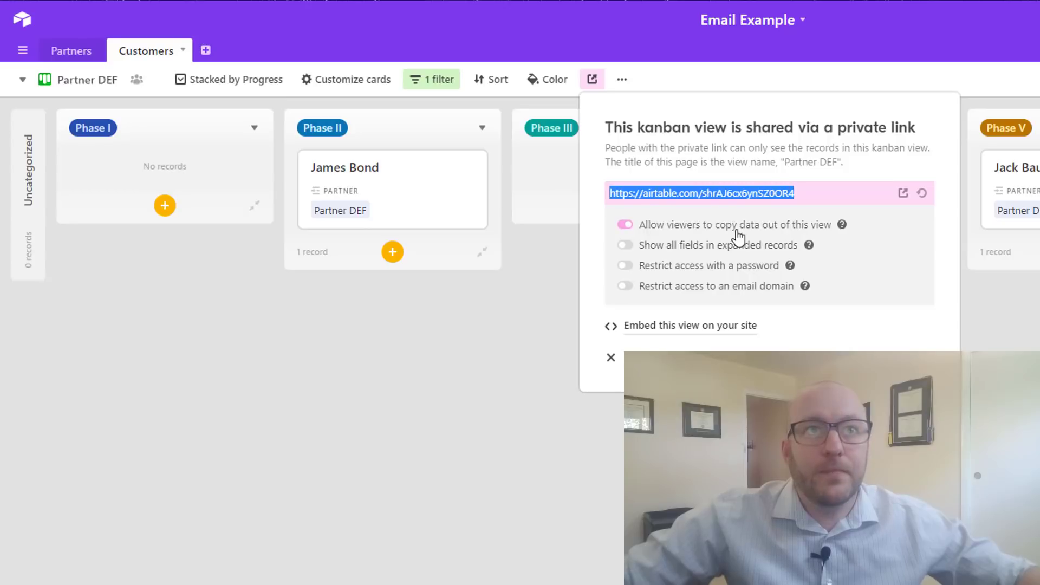
pyautogui.click(82, 50)
# Step: Paste the share link into Partner DEF's Partner View cell
pyautogui.click(418, 165)
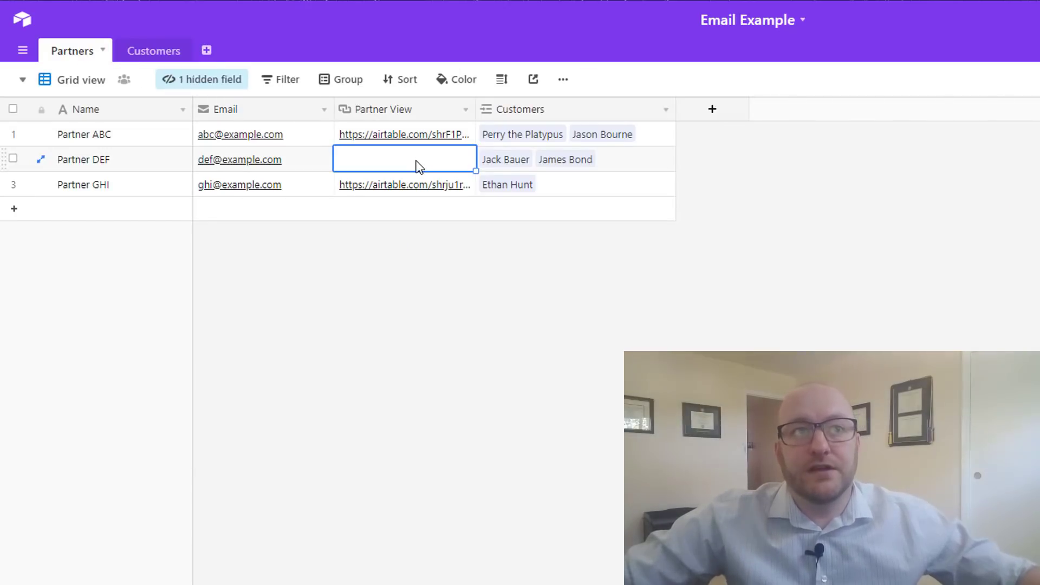
pyautogui.hotkey('ctrl', 'v')
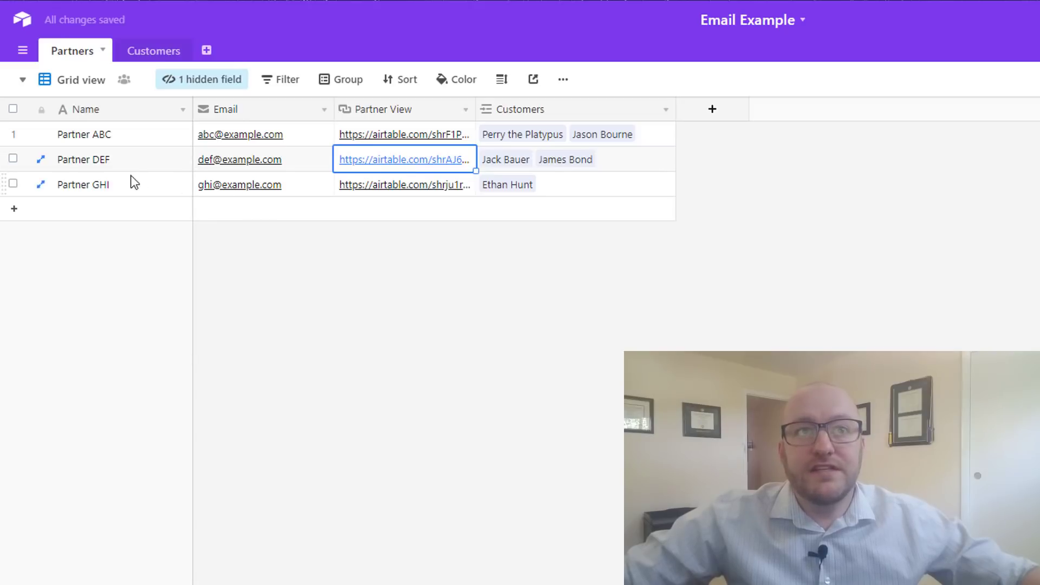
pyautogui.click(120, 162)
pyautogui.click(380, 160)
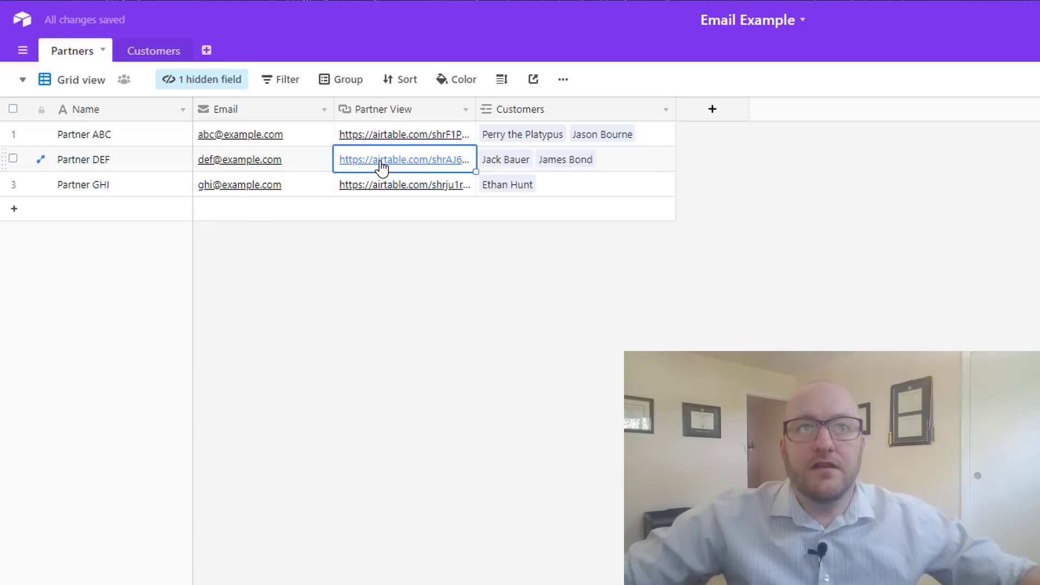
# Step: Open the Partner DEF link and check a customer record on the shared board
pyautogui.click(380, 161)
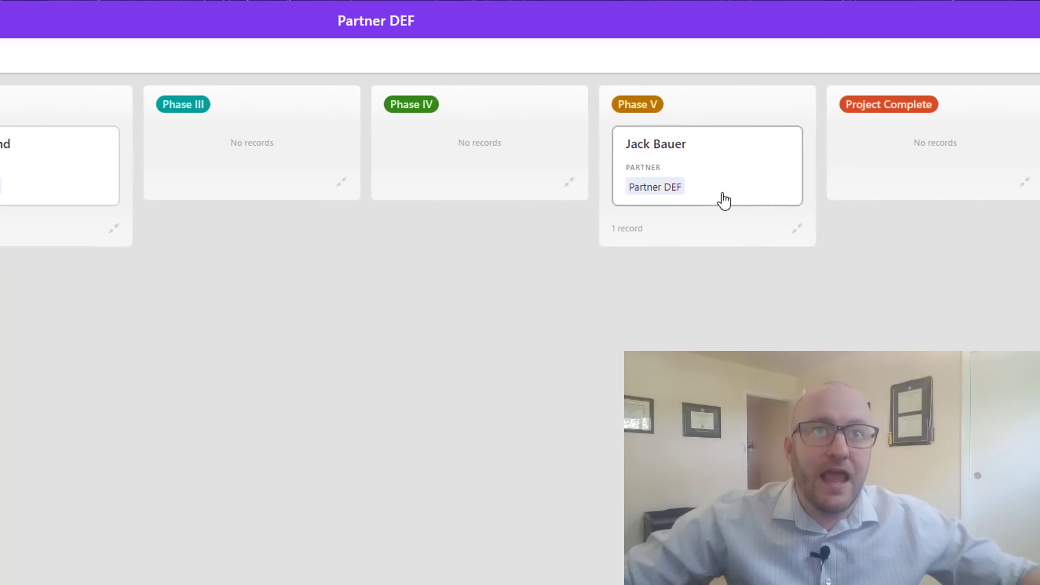
pyautogui.click(25, 176)
pyautogui.click(30, 176)
pyautogui.click(32, 176)
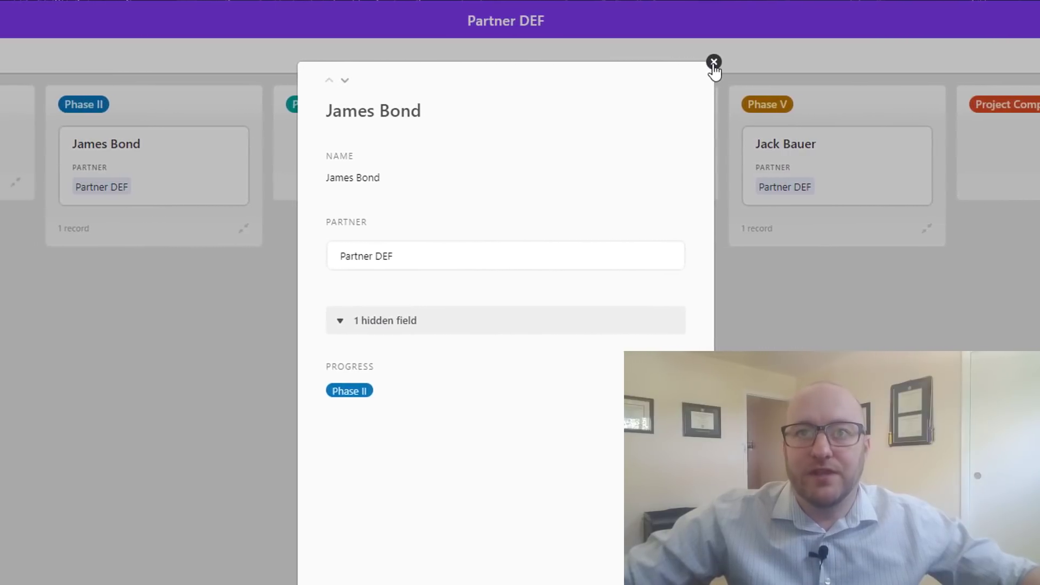
pyautogui.click(772, 61)
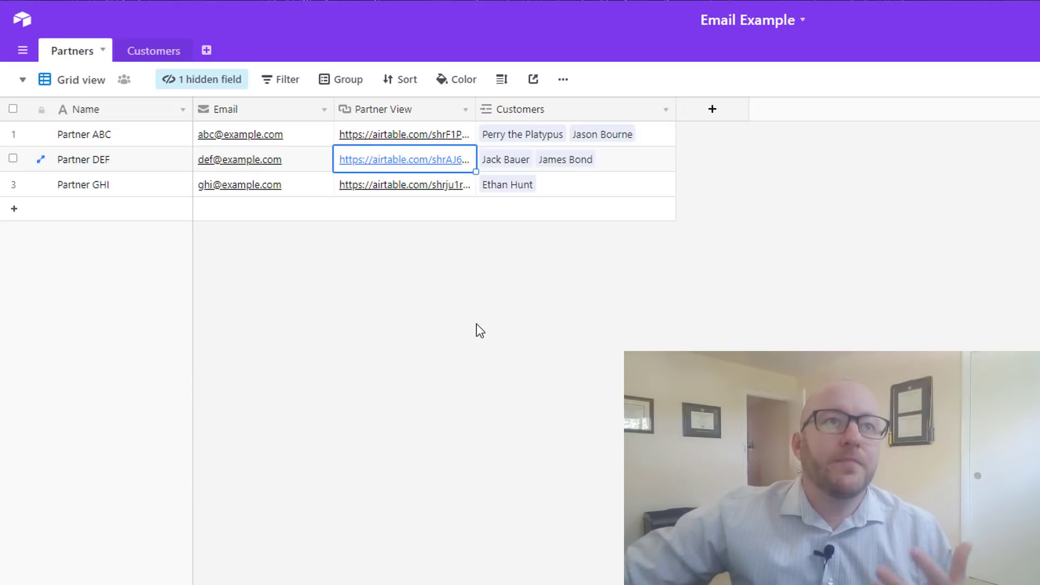
# Step: Switch to the Active Partners view and review its visibility settings and 5 filters
pyautogui.click(95, 82)
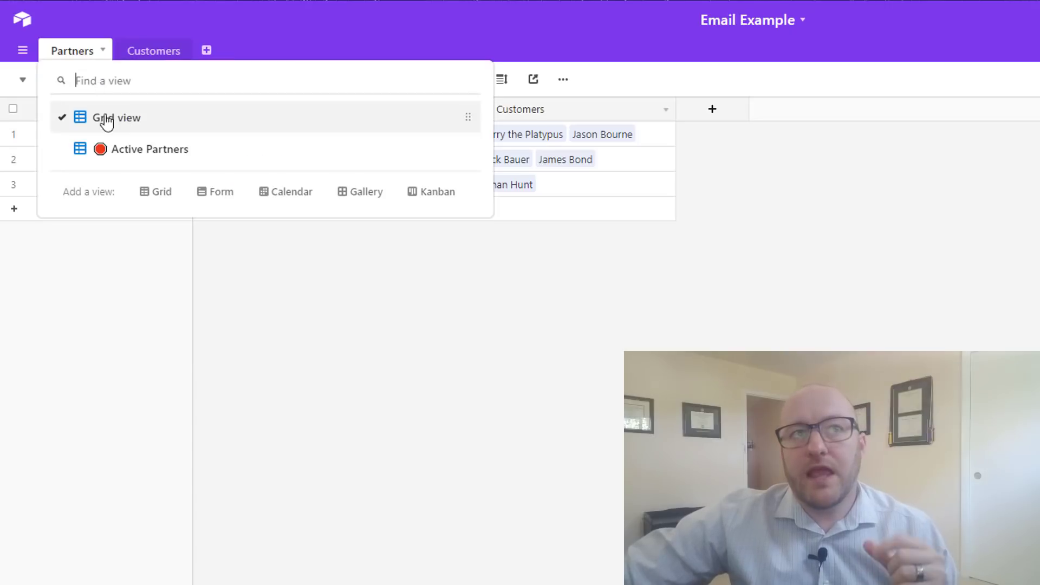
pyautogui.click(119, 155)
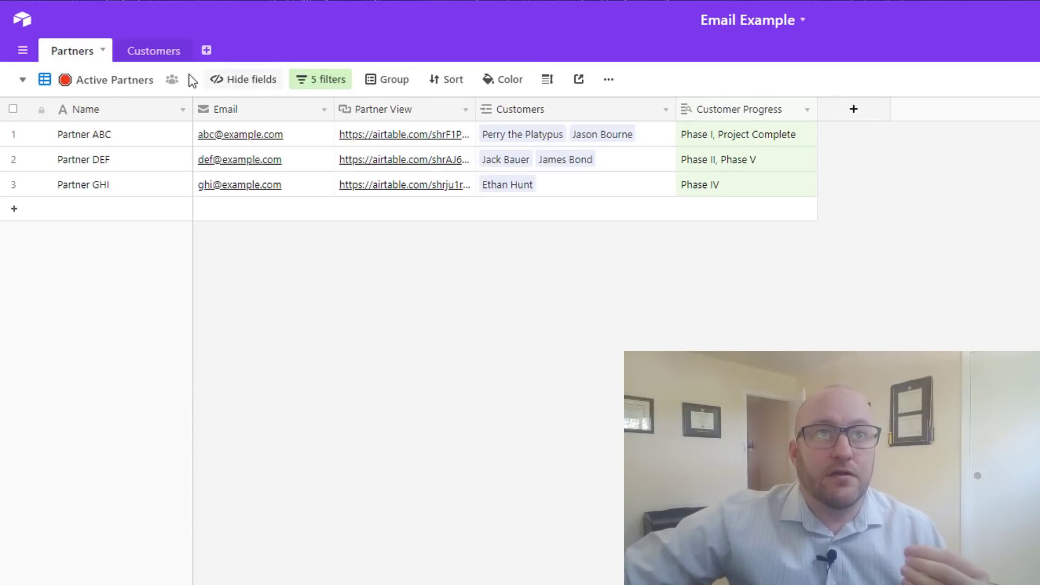
pyautogui.click(171, 81)
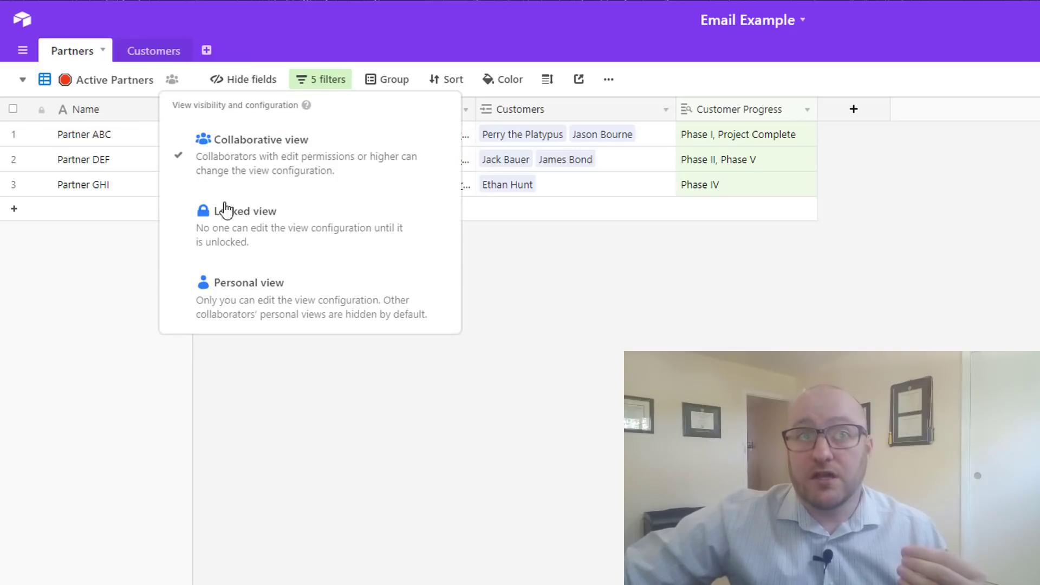
pyautogui.click(138, 281)
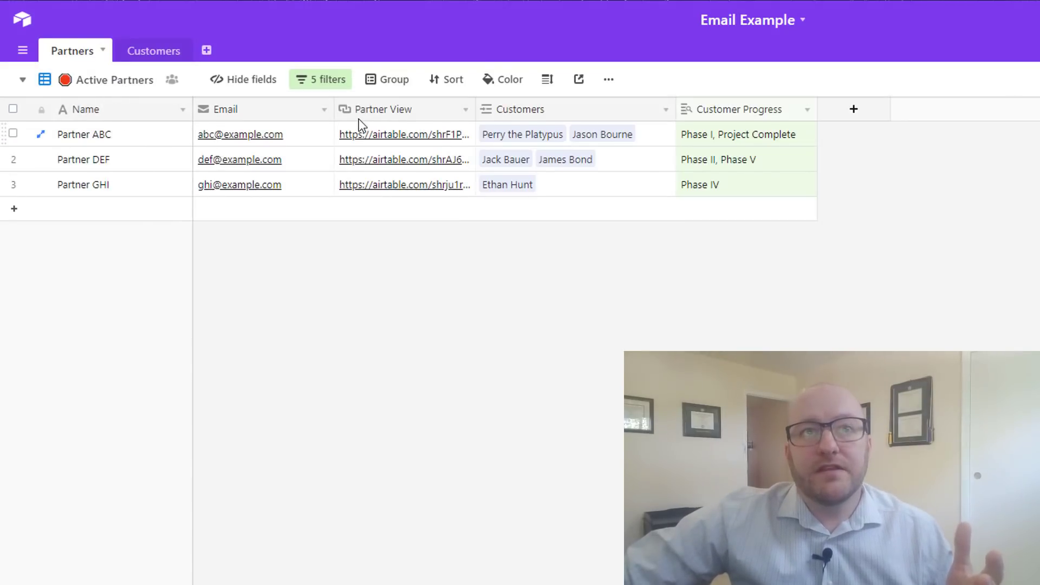
pyautogui.click(338, 88)
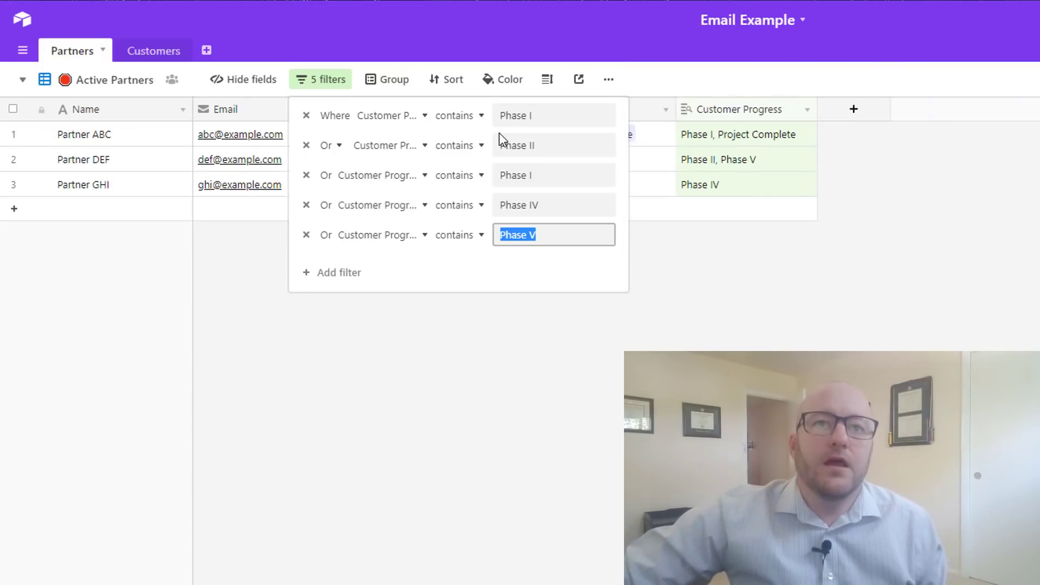
pyautogui.click(469, 311)
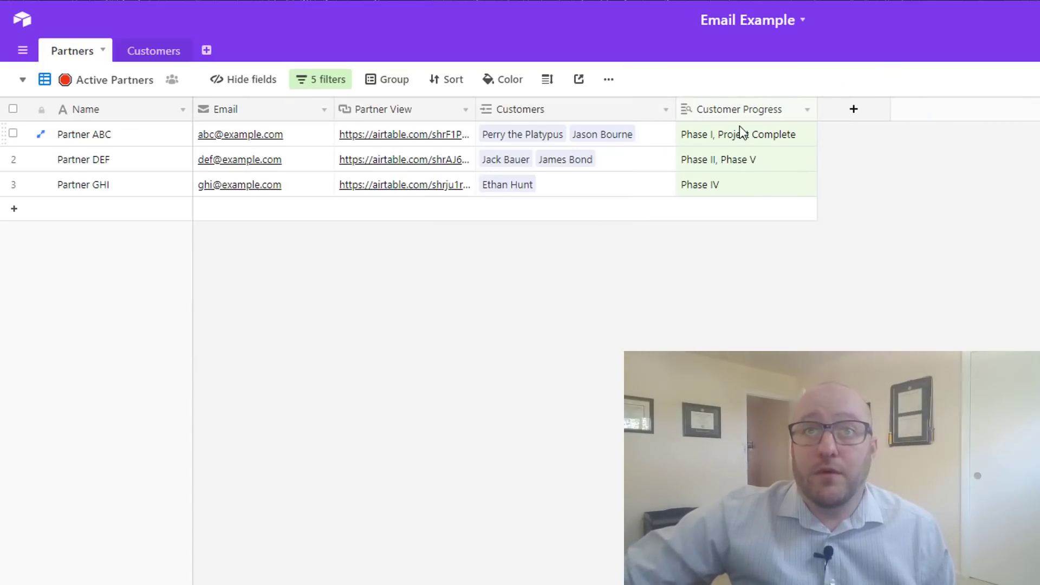
# Step: Review the Customer Progress lookup field's configuration
pyautogui.click(766, 125)
pyautogui.click(807, 110)
pyautogui.click(791, 132)
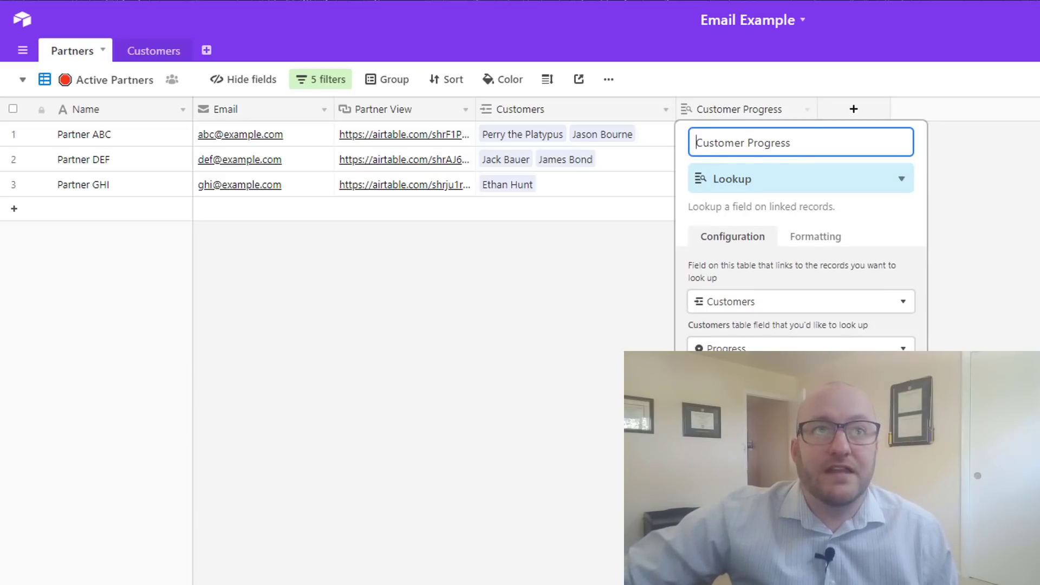
pyautogui.press('Return')
# Step: Switch the Customers table back to its Grid view
pyautogui.click(166, 51)
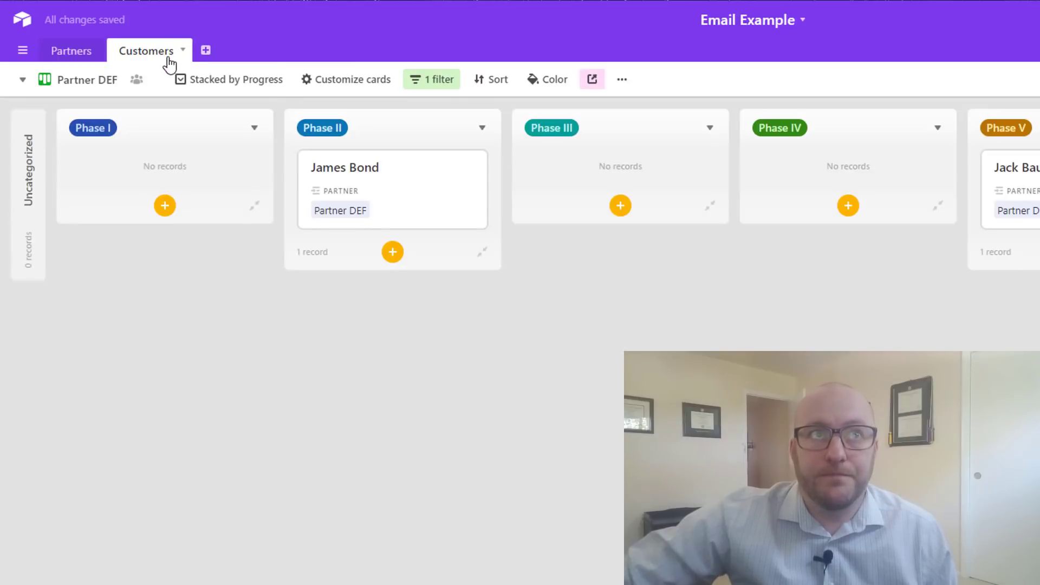
pyautogui.click(88, 80)
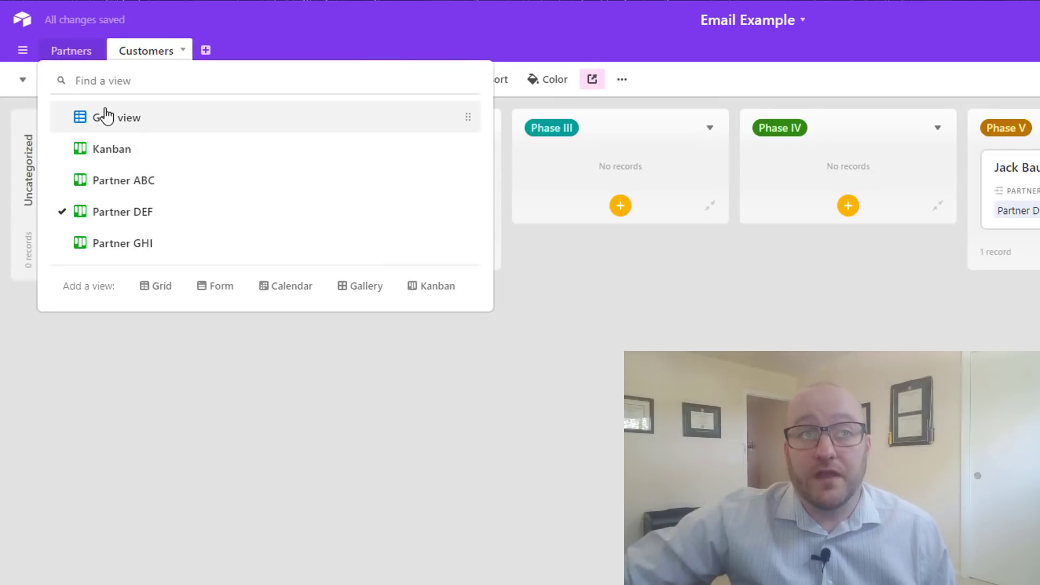
pyautogui.click(106, 118)
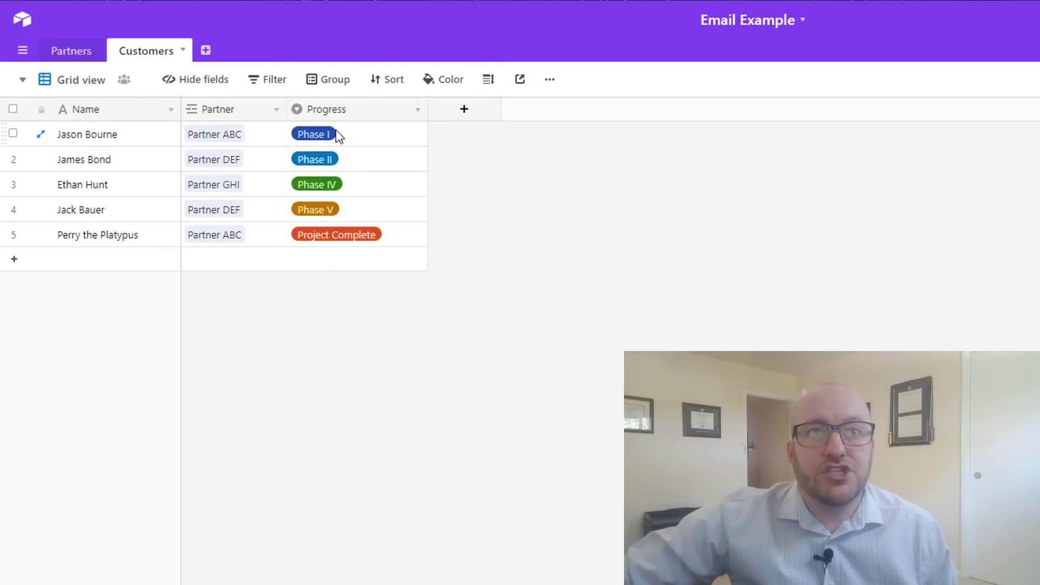
pyautogui.click(339, 137)
pyautogui.click(417, 135)
pyautogui.click(278, 161)
pyautogui.click(254, 137)
pyautogui.click(231, 239)
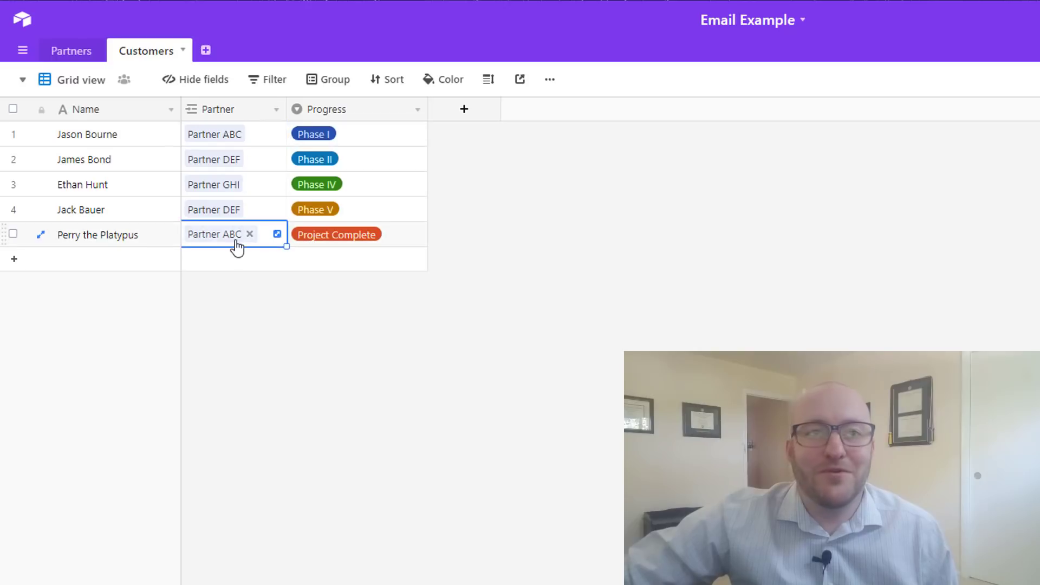
# Step: Set the first customer's Progress to Project Complete
pyautogui.click(378, 139)
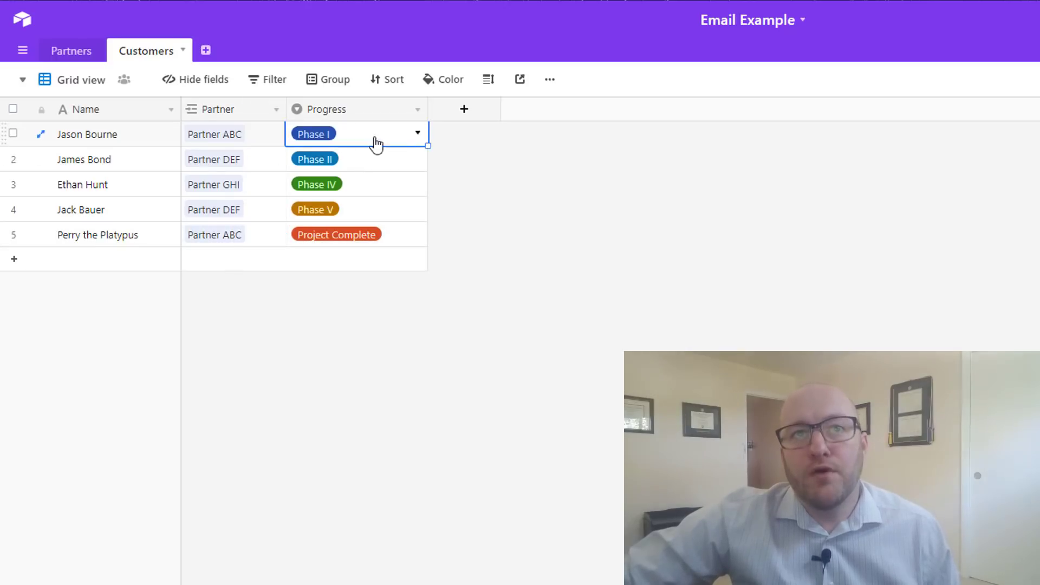
pyautogui.click(414, 140)
pyautogui.scroll(-1, 374, 330)
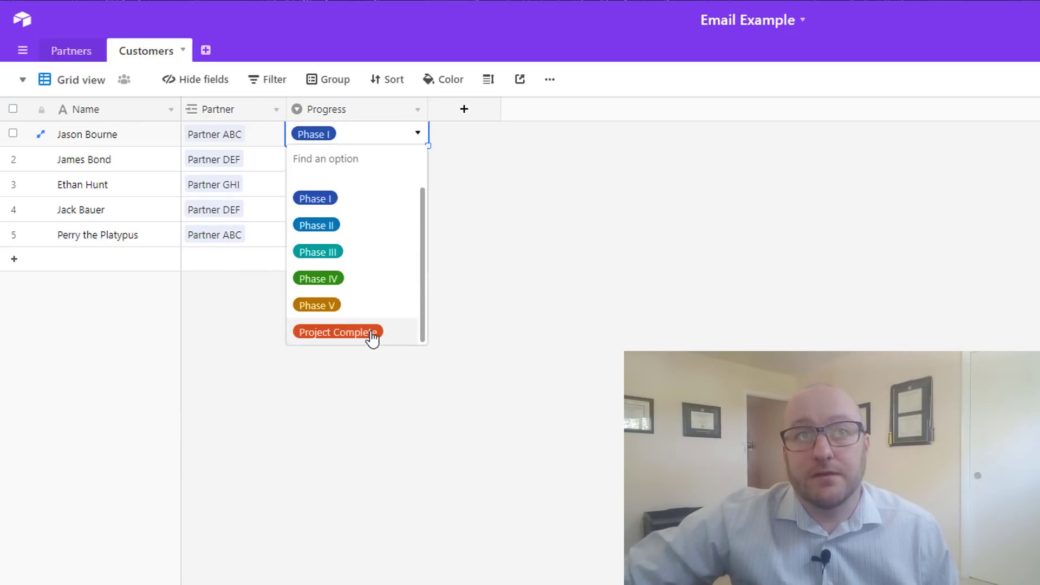
pyautogui.click(373, 337)
pyautogui.click(446, 347)
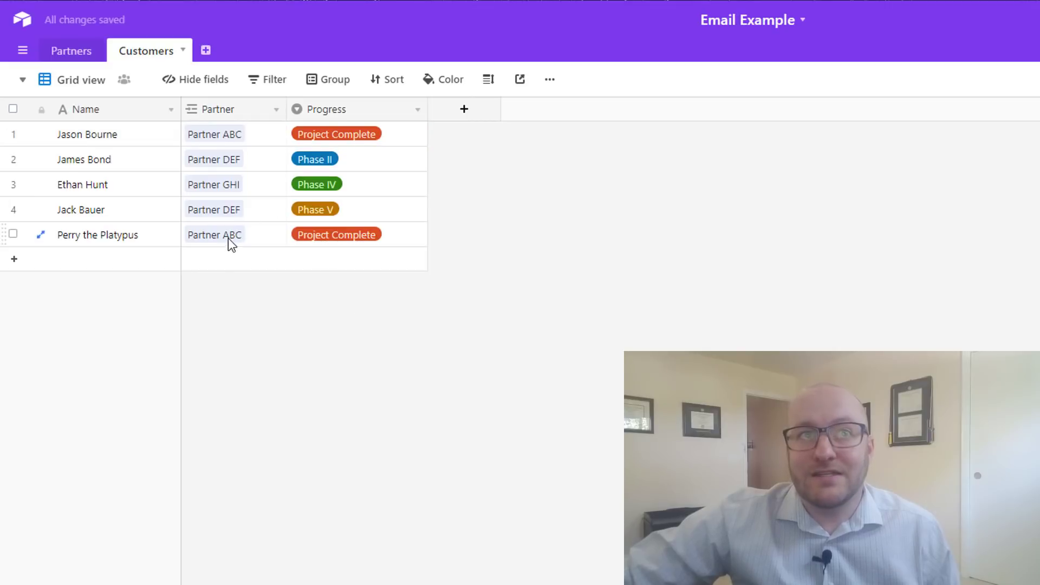
# Step: Return to Partners and recheck the Active Partners filter conditions
pyautogui.click(72, 57)
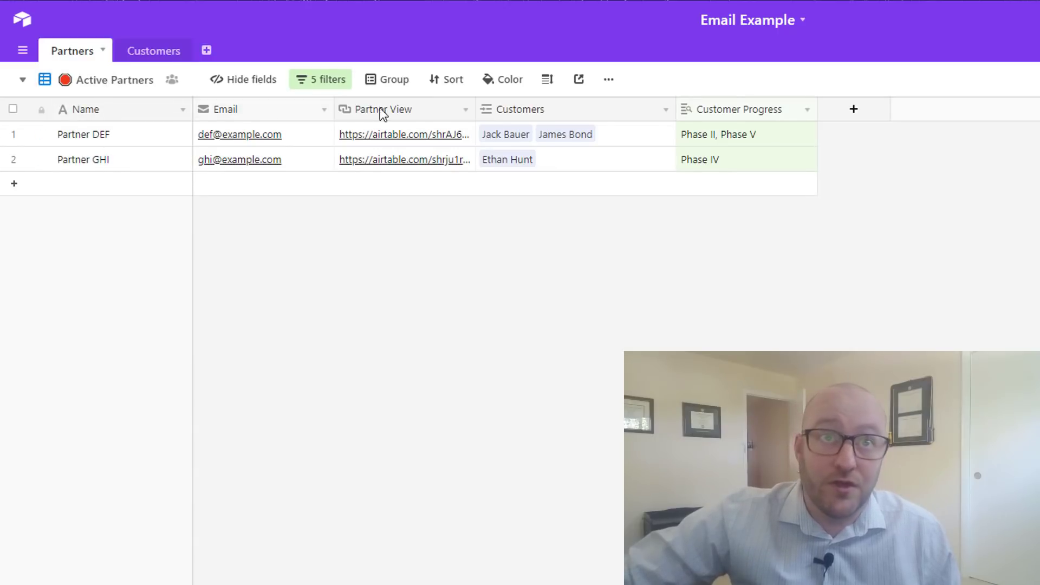
pyautogui.click(329, 84)
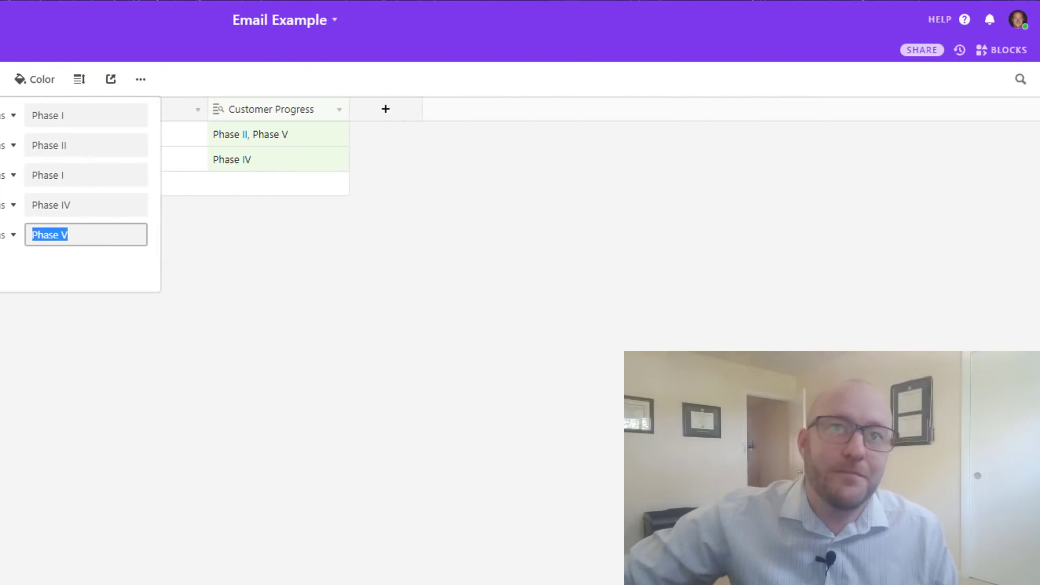
pyautogui.press('Escape')
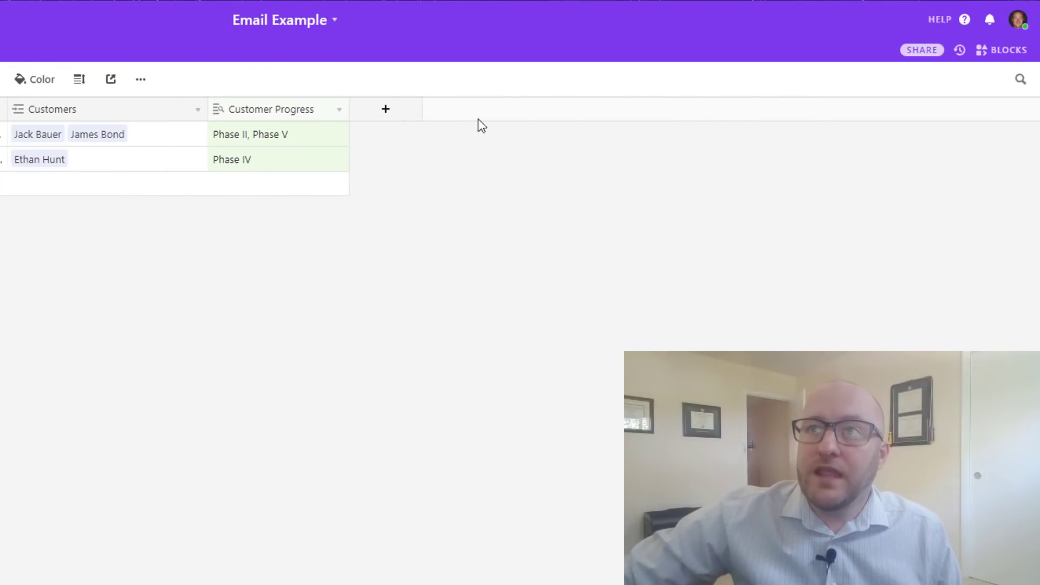
pyautogui.click(999, 54)
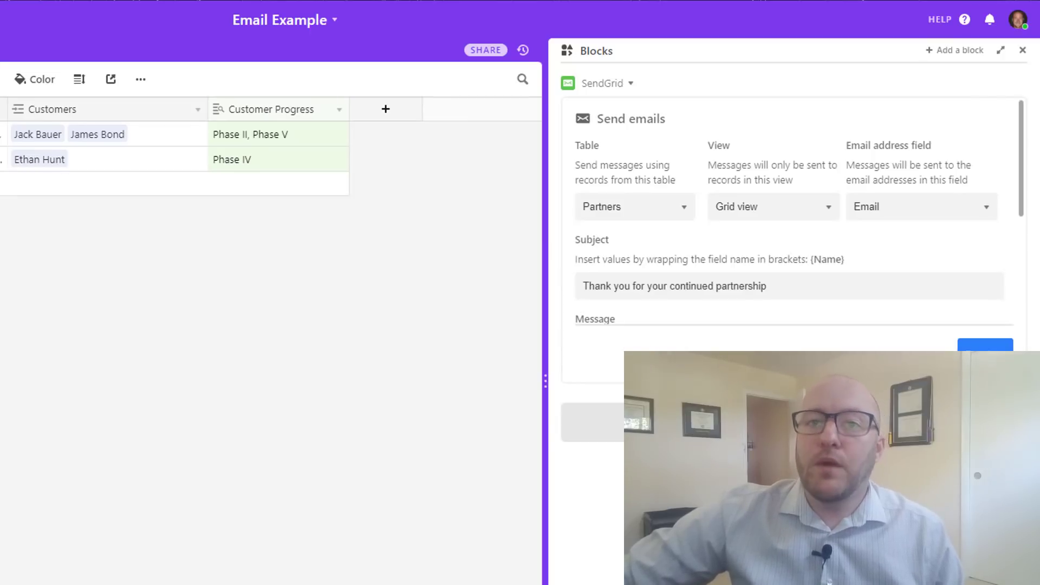
pyautogui.click(954, 50)
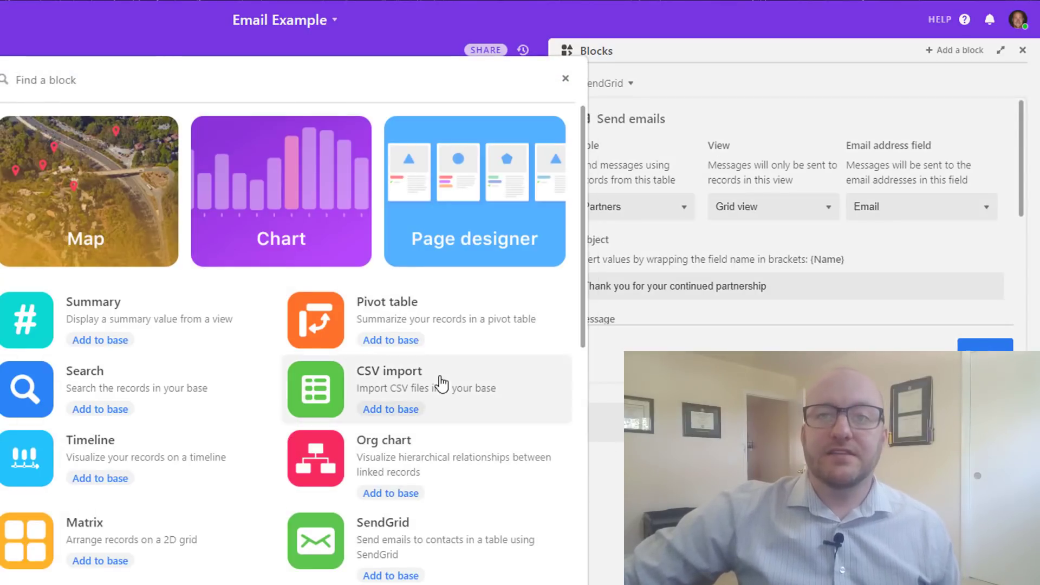
pyautogui.click(347, 541)
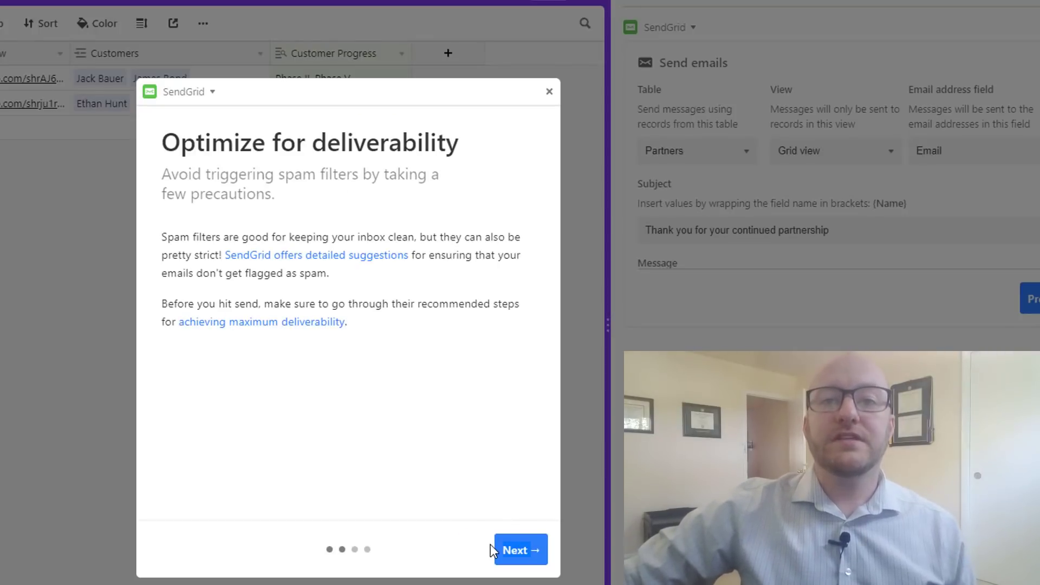
pyautogui.click(504, 549)
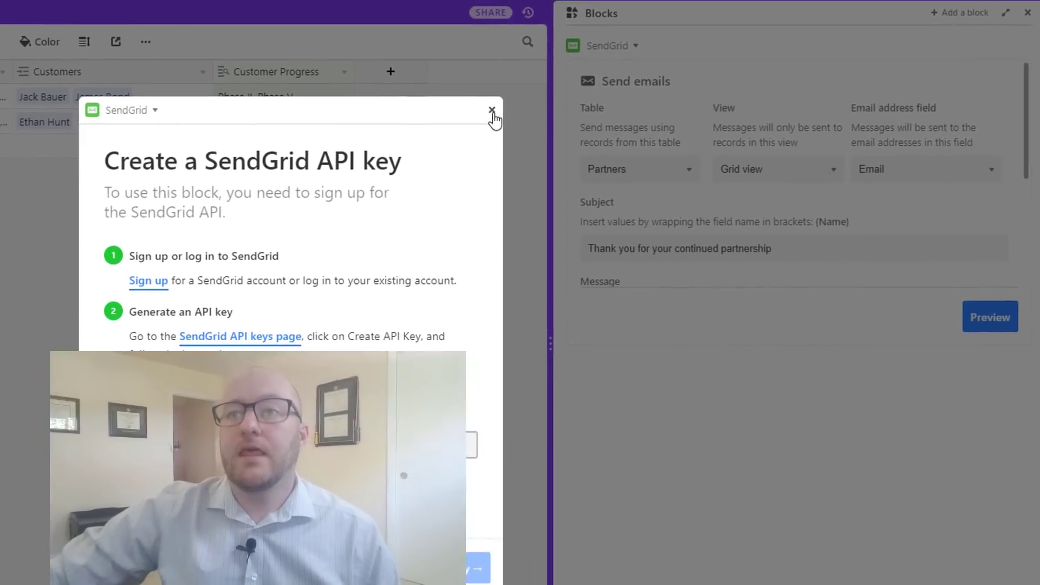
pyautogui.click(549, 91)
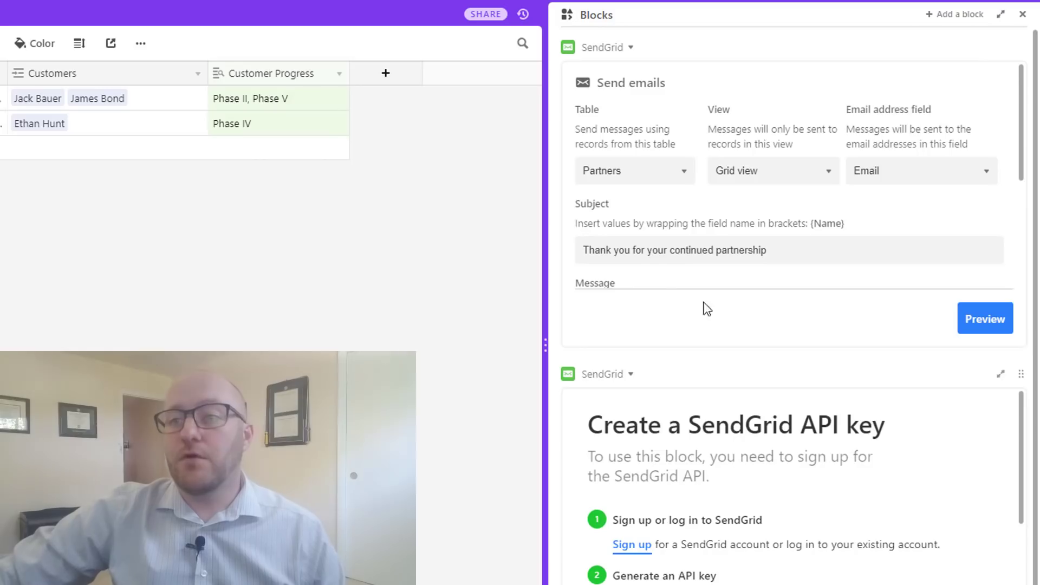
pyautogui.scroll(-3, 912, 515)
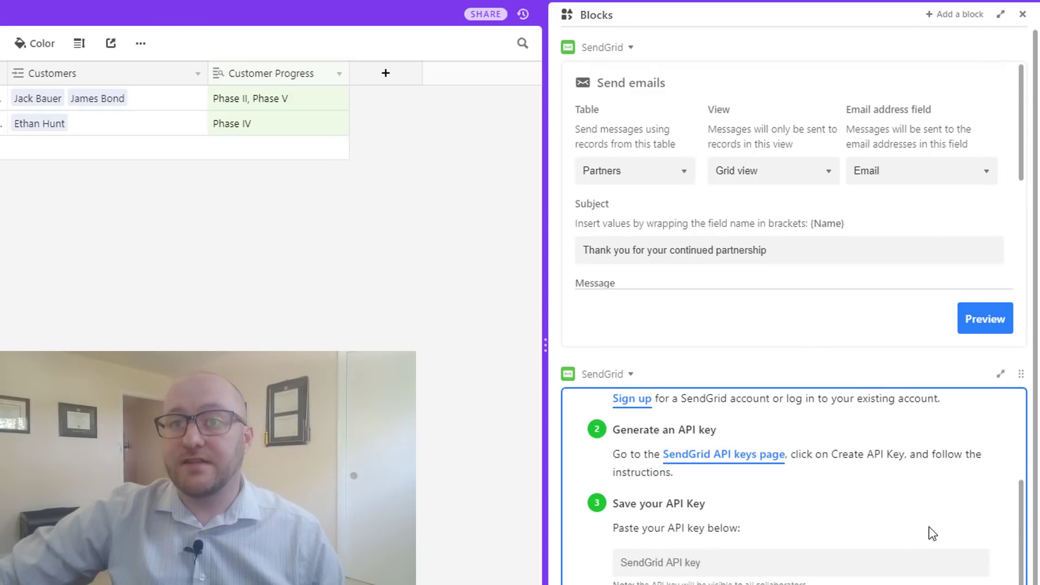
pyautogui.click(630, 374)
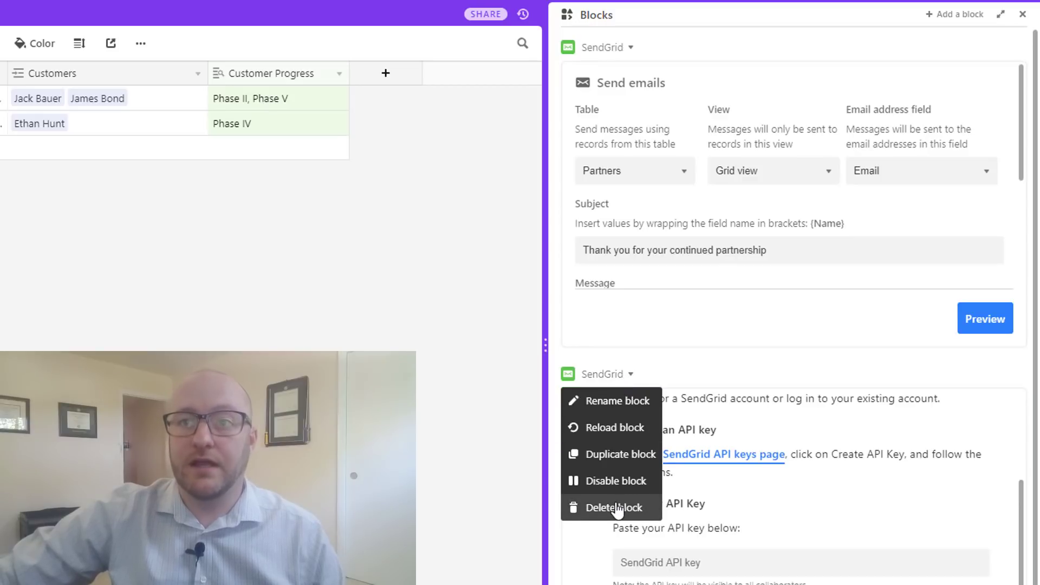
pyautogui.click(616, 509)
pyautogui.click(705, 441)
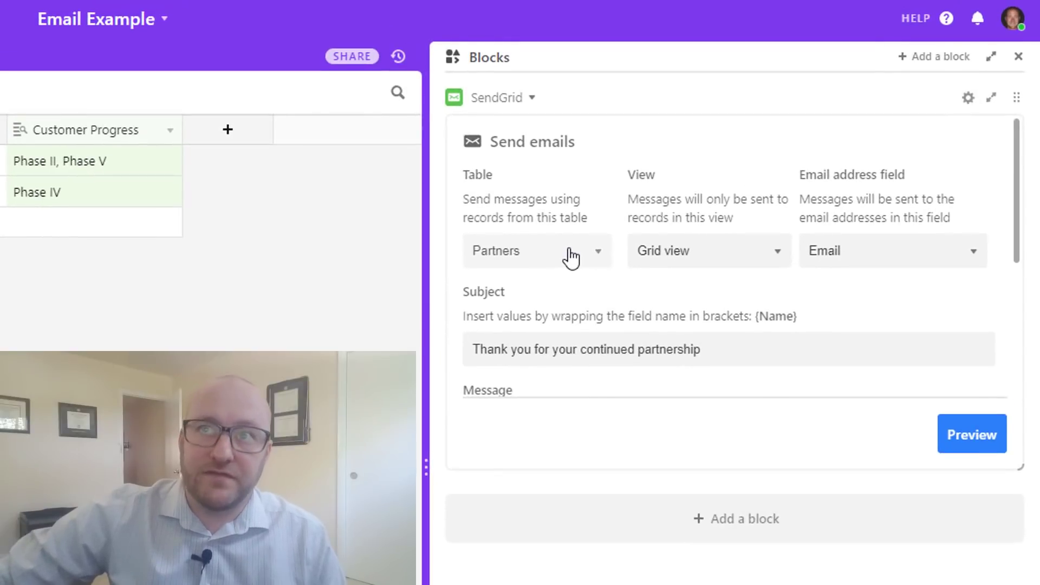
# Step: Set the SendGrid block to use the Partners table, Active Partners view, and Email field
pyautogui.click(571, 257)
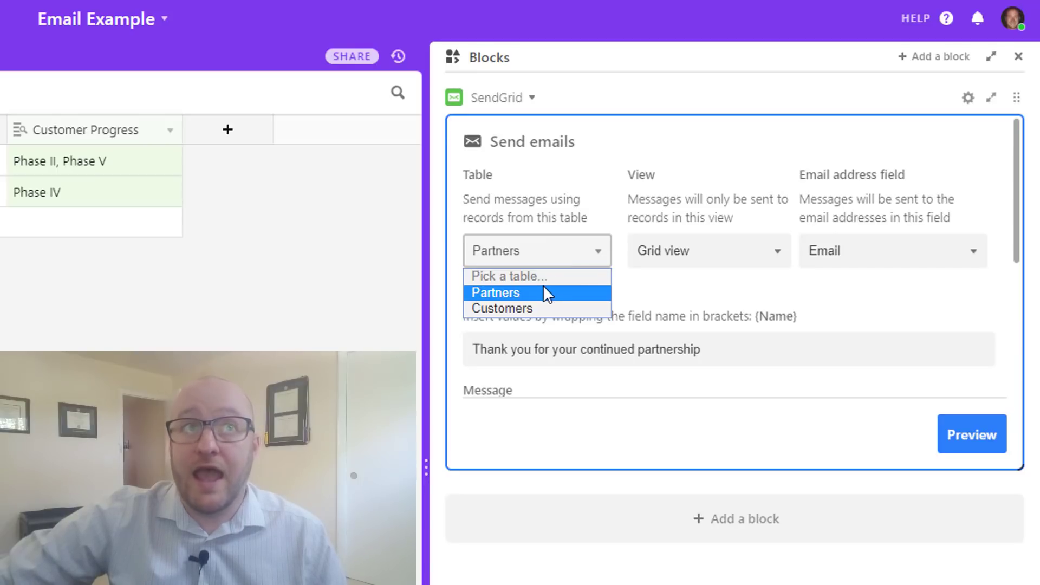
pyautogui.click(508, 293)
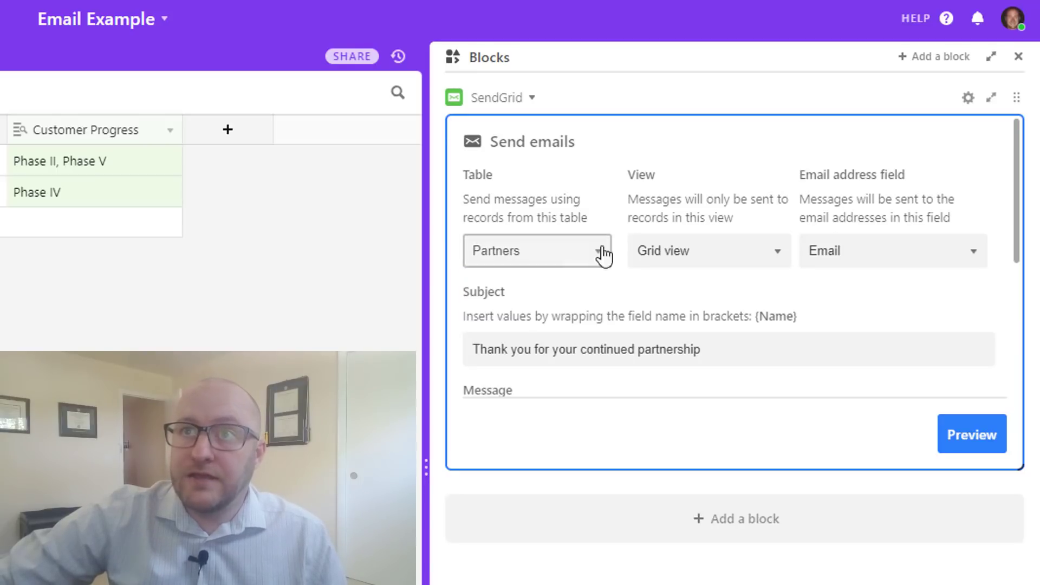
pyautogui.click(665, 253)
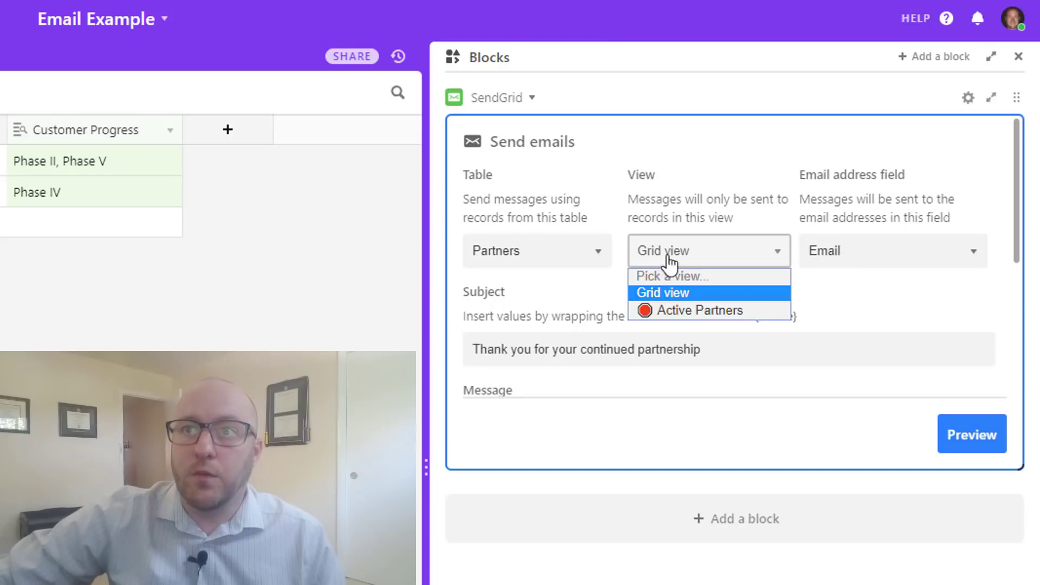
pyautogui.click(661, 310)
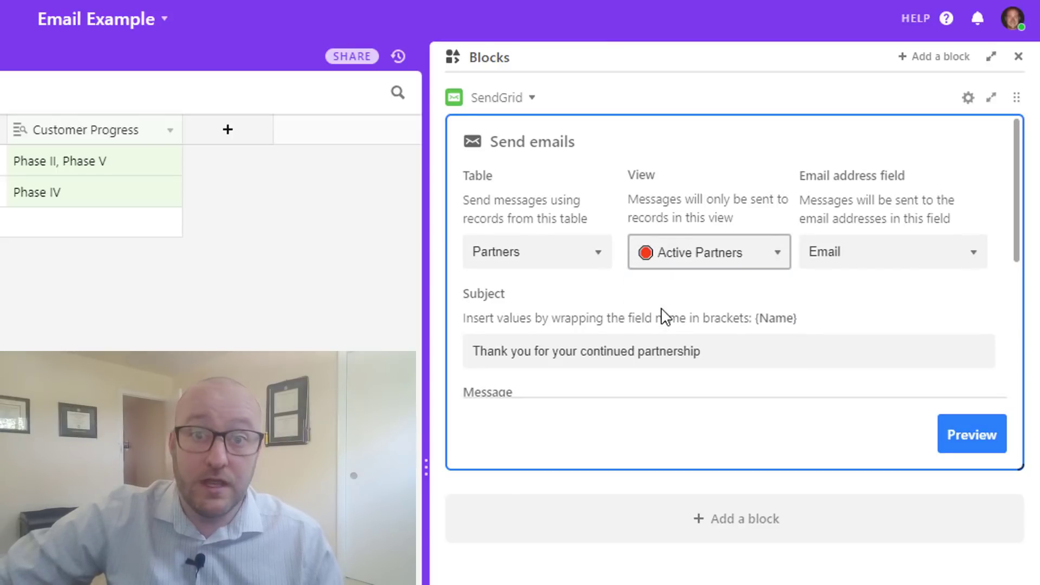
pyautogui.click(843, 265)
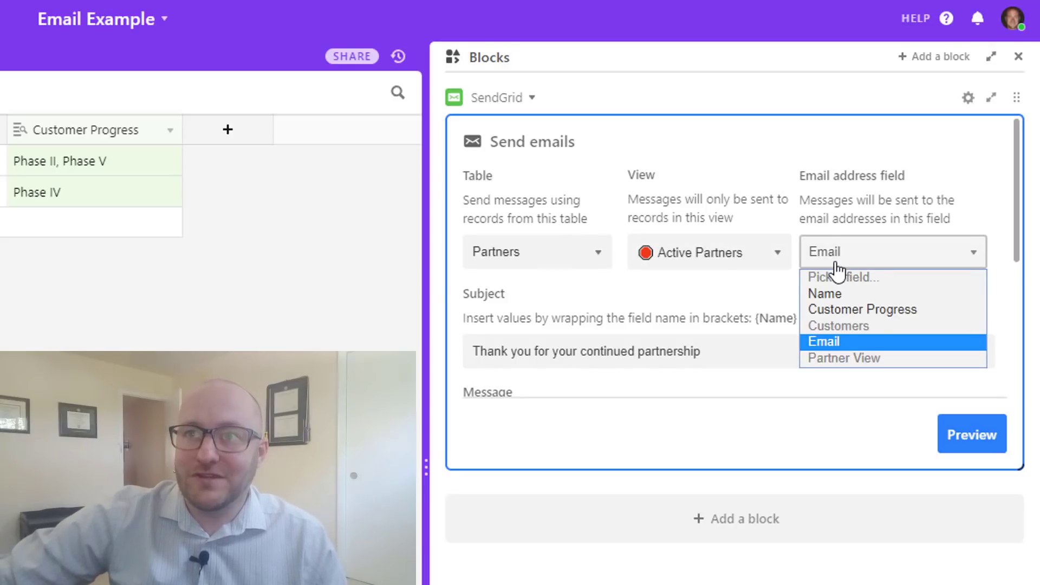
pyautogui.click(825, 343)
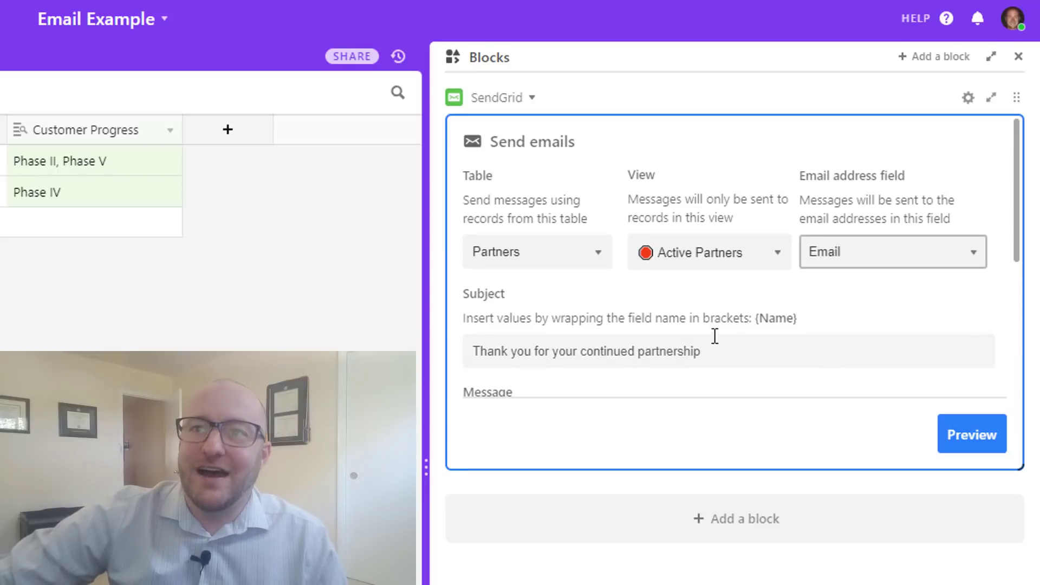
pyautogui.scroll(-2, 688, 339)
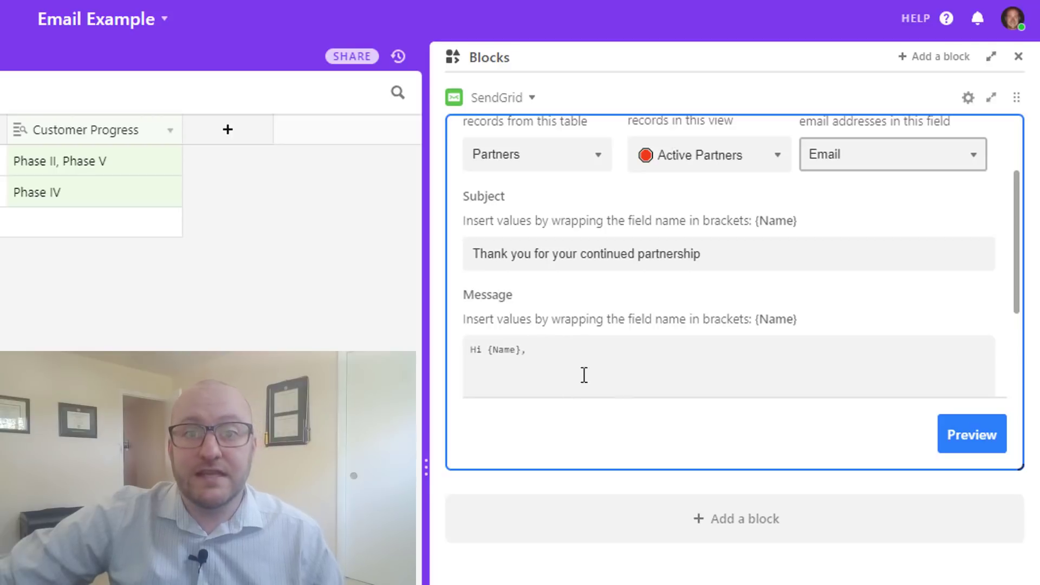
# Step: Write the thank-you message after the {Name} greeting, including the {Partner View} placeholder
pyautogui.scroll(-2, 613, 374)
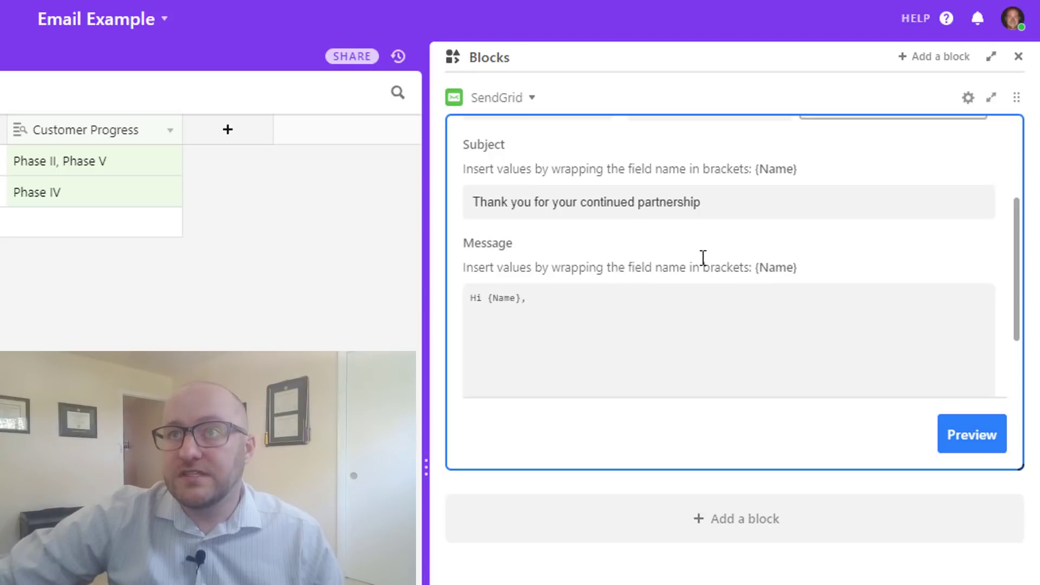
pyautogui.moveTo(757, 267); pyautogui.dragTo(804, 276)
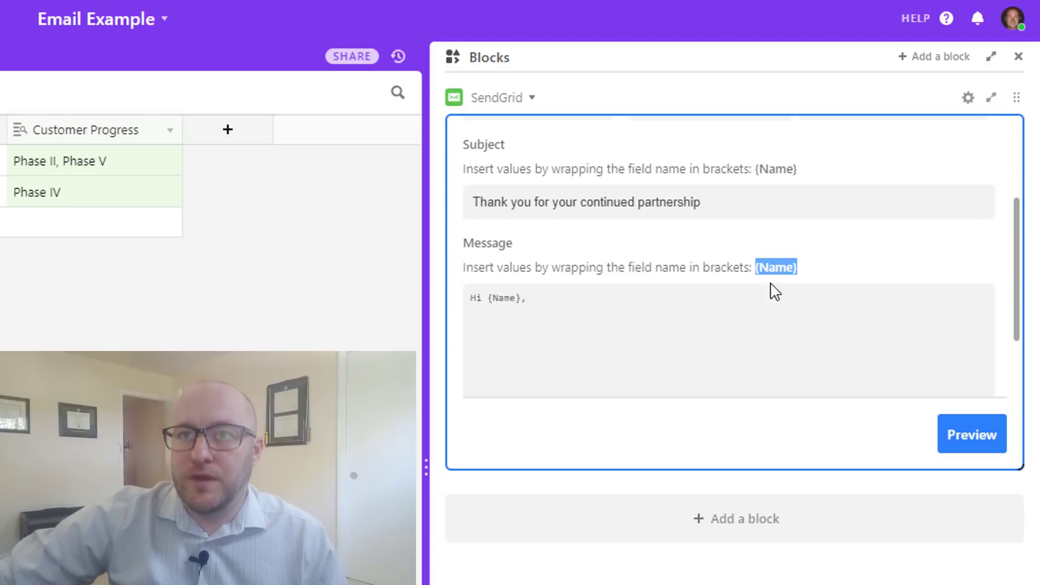
pyautogui.click(745, 296)
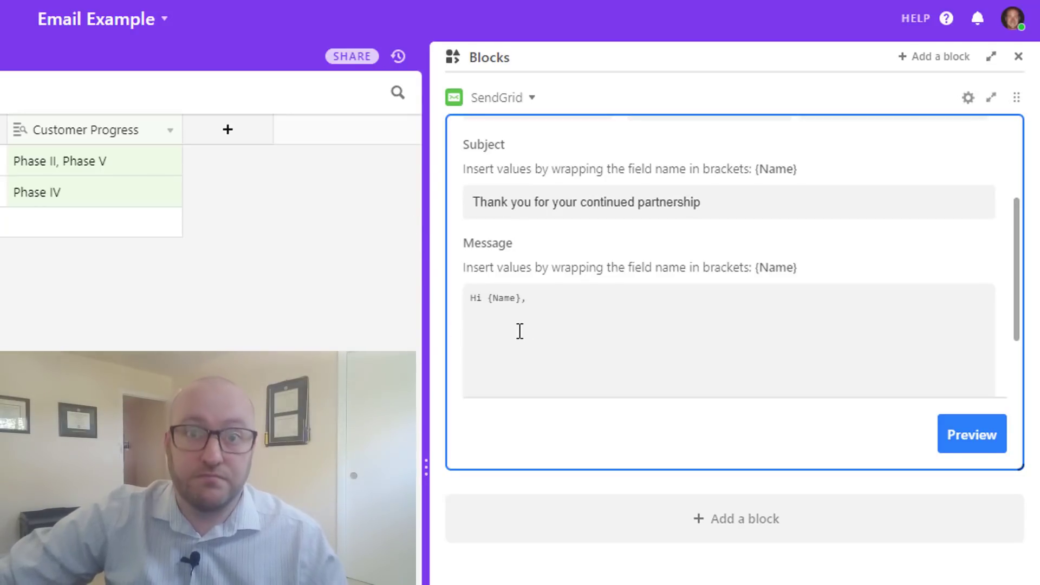
pyautogui.press('Return')
pyautogui.press('Return')
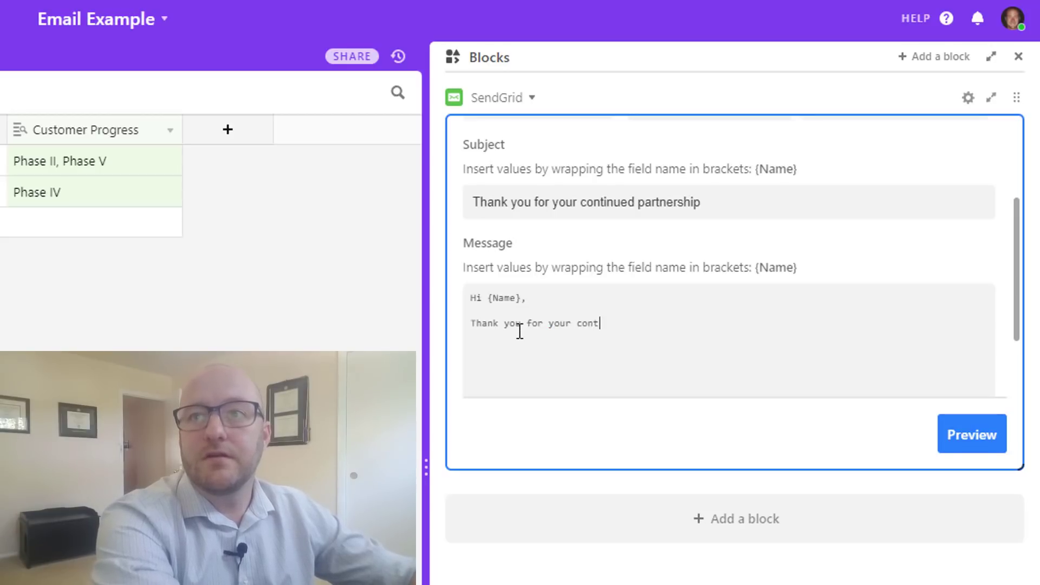
pyautogui.write('ership - please view your personal project link here:')
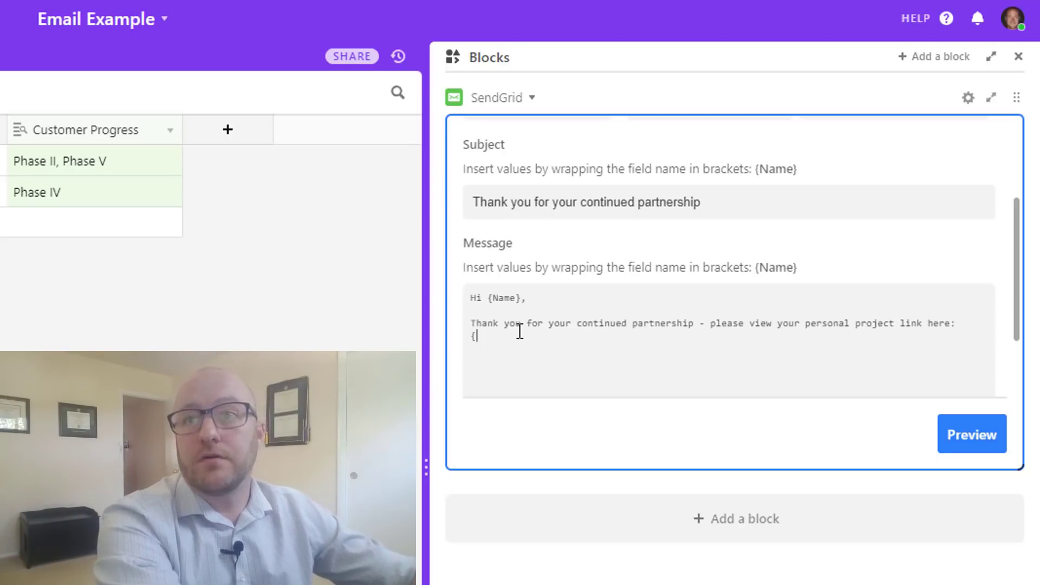
pyautogui.write('rt')
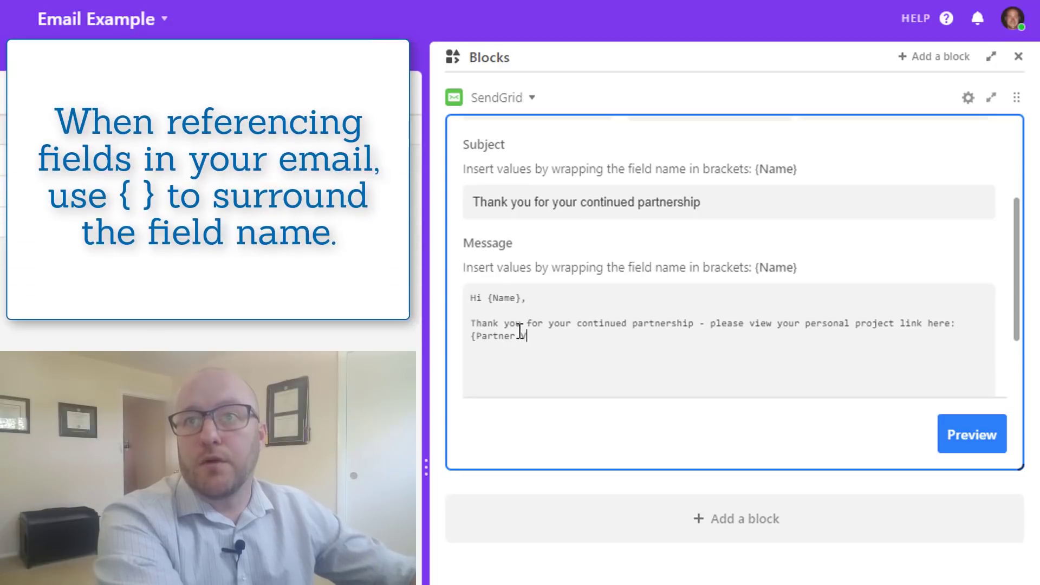
pyautogui.write('nerView"')
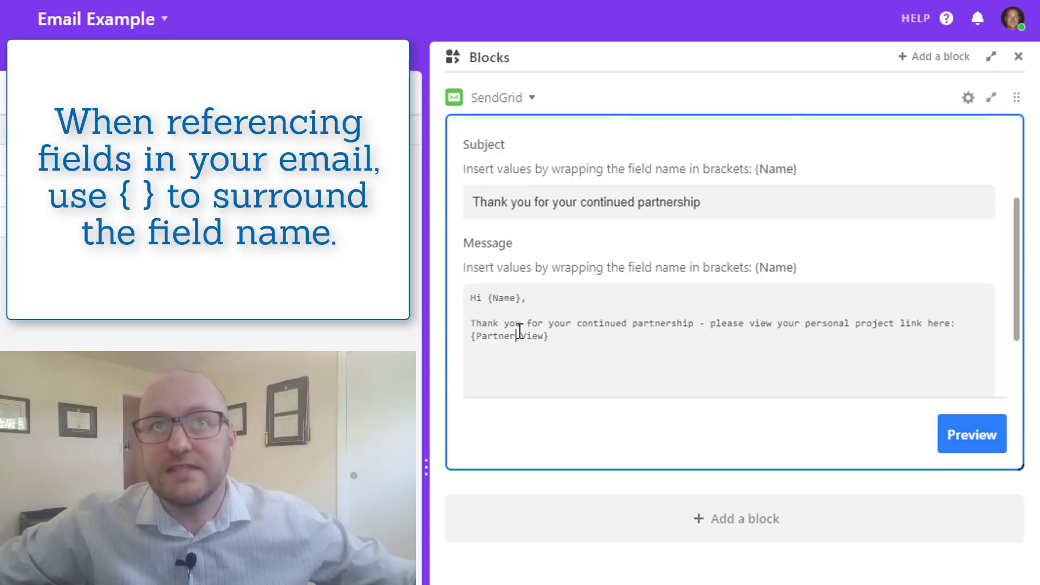
# Step: End the link sentence with '!' and add a sign-off with the sender's name
pyautogui.click(548, 335)
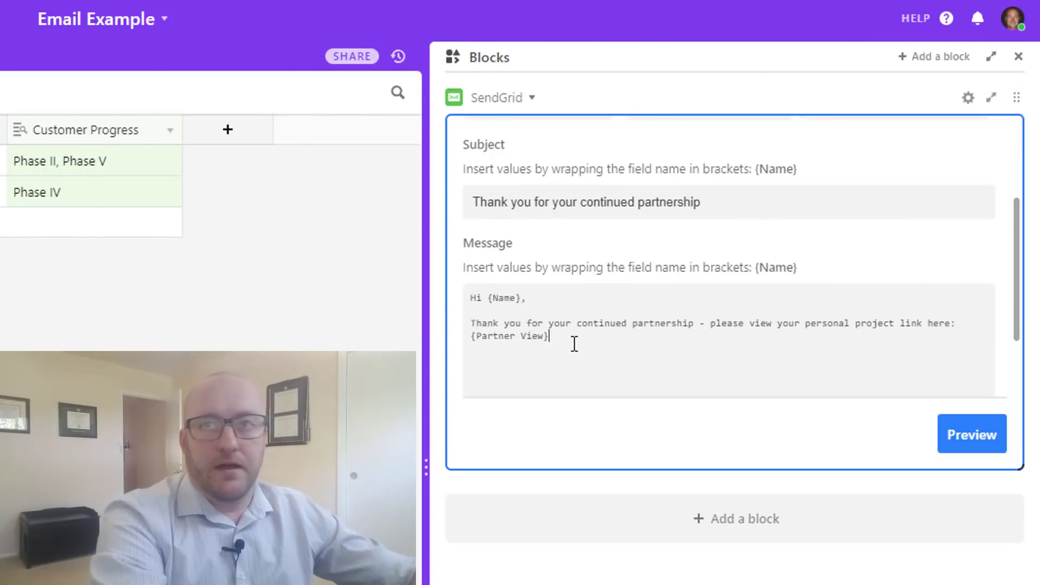
pyautogui.write('!')
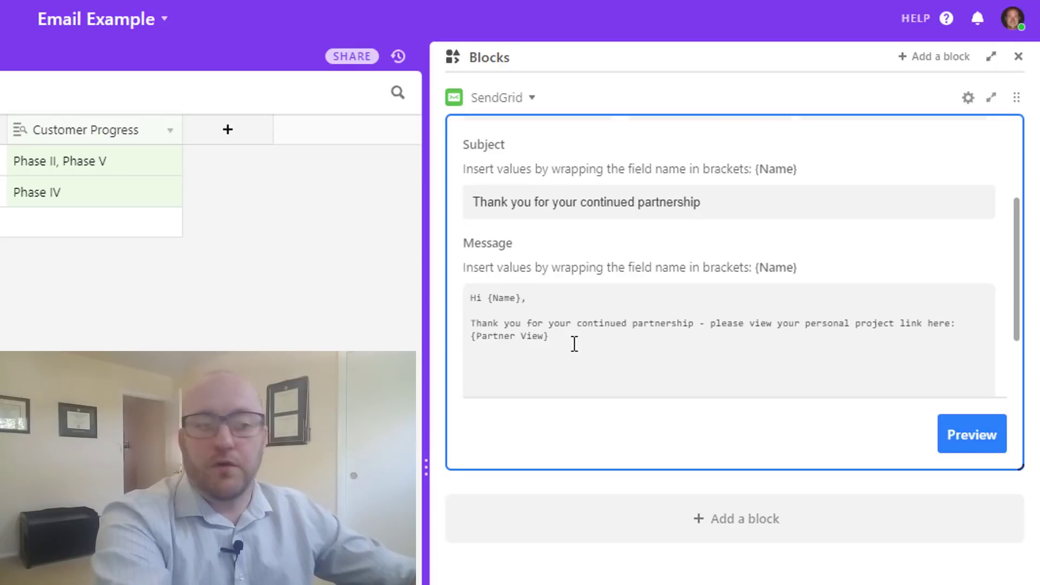
pyautogui.press('Return')
pyautogui.press('Return')
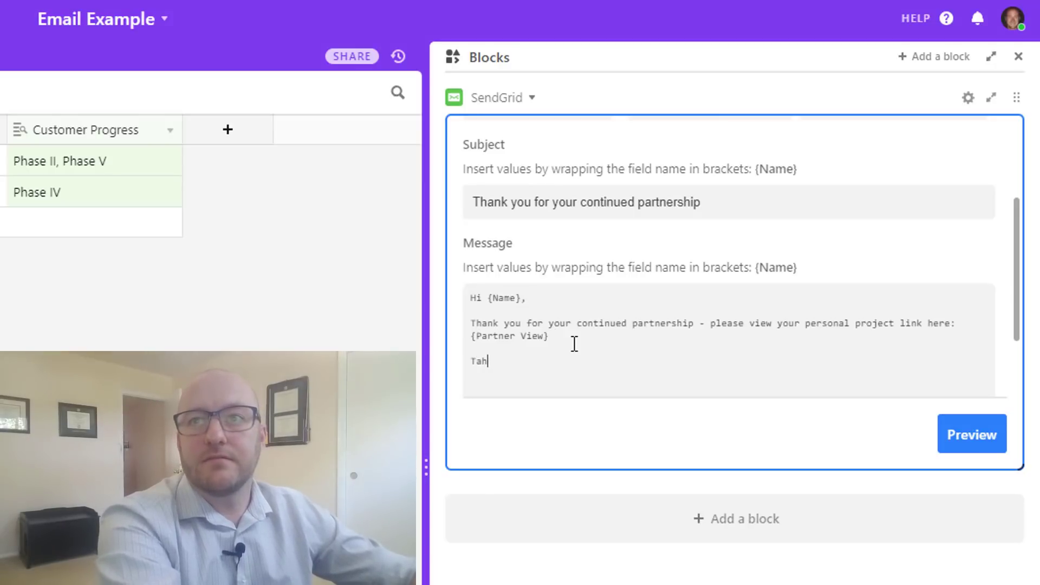
pyautogui.write('Gareth')
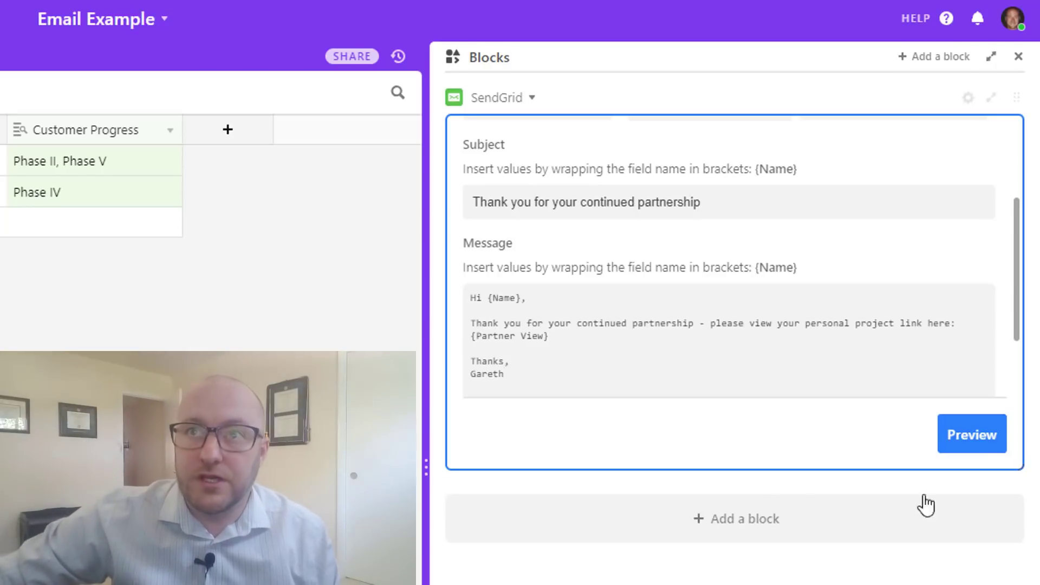
# Step: Preview both personalised SendGrid emails and check the second email's recipient address
pyautogui.click(970, 439)
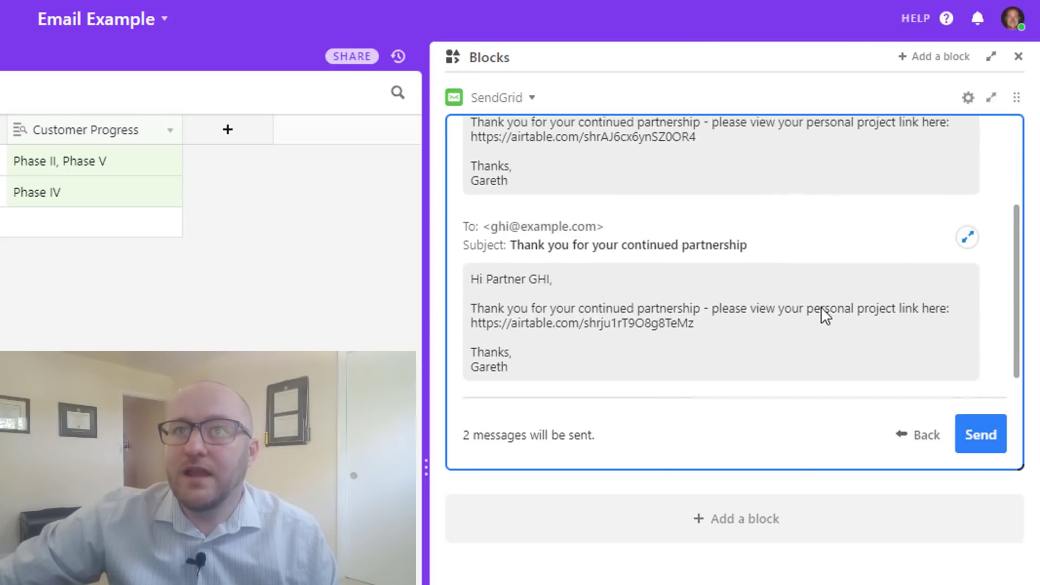
pyautogui.scroll(-1, 826, 315)
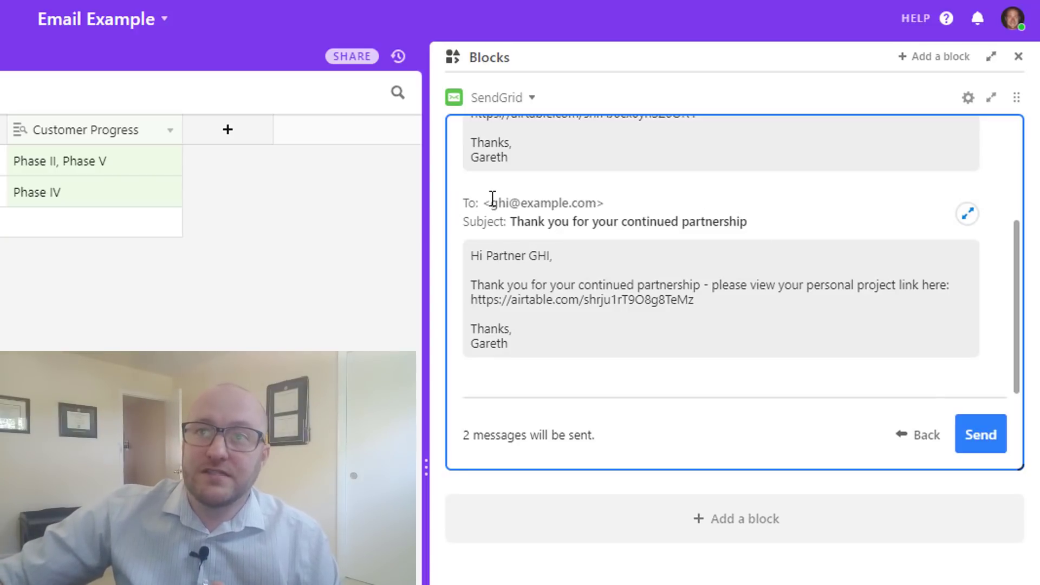
pyautogui.moveTo(491, 203); pyautogui.dragTo(600, 197)
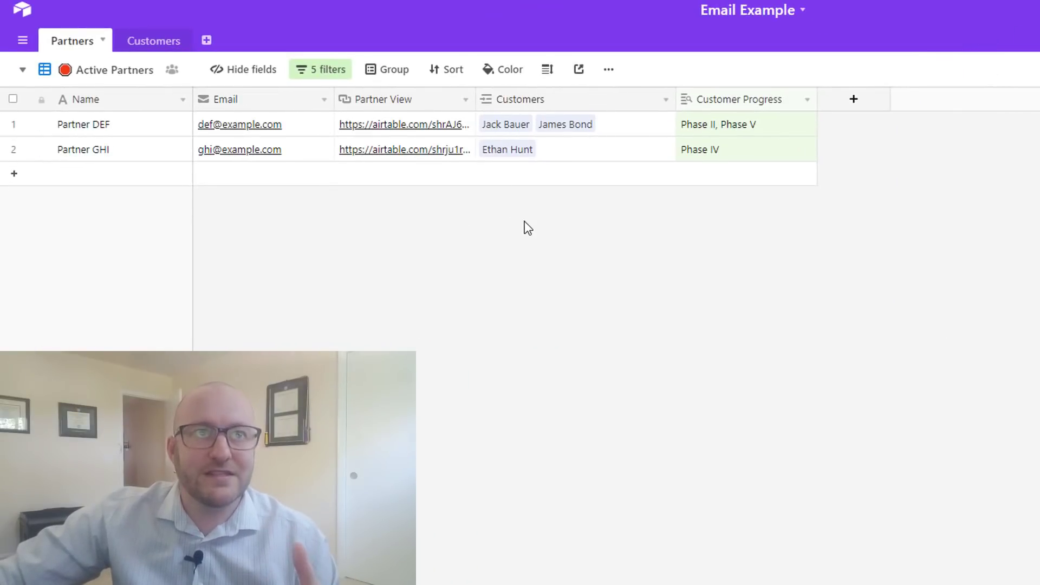
# Step: Switch Partners to the unfiltered Grid view and re-preview the SendGrid emails, still two messages
pyautogui.click(108, 70)
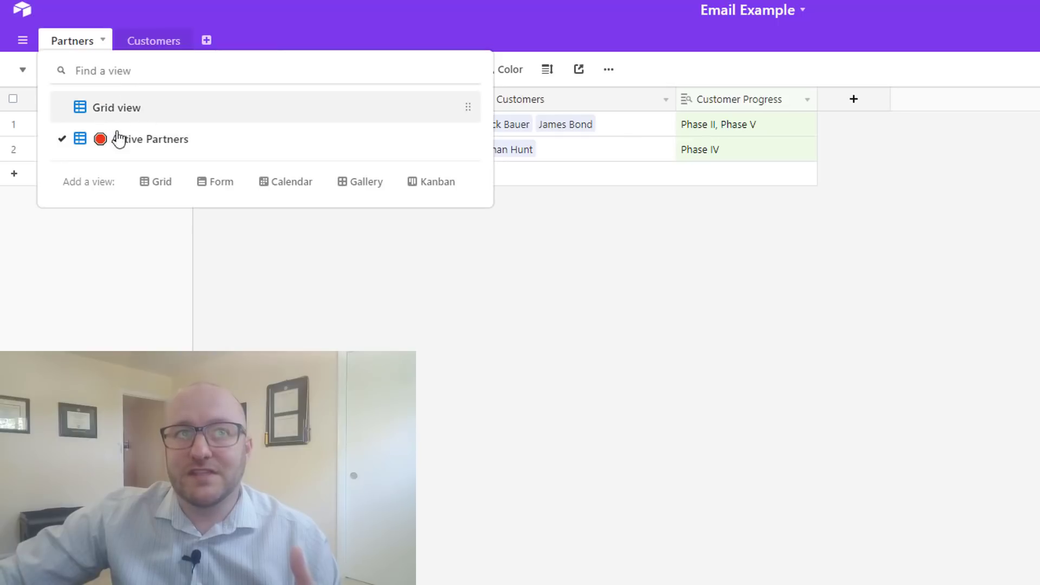
pyautogui.click(121, 109)
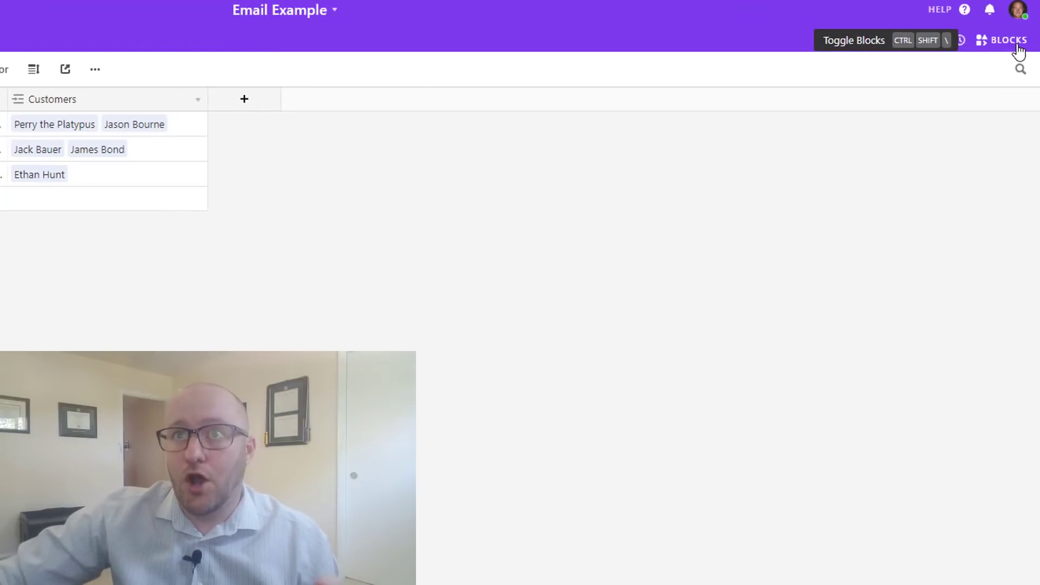
pyautogui.click(1008, 41)
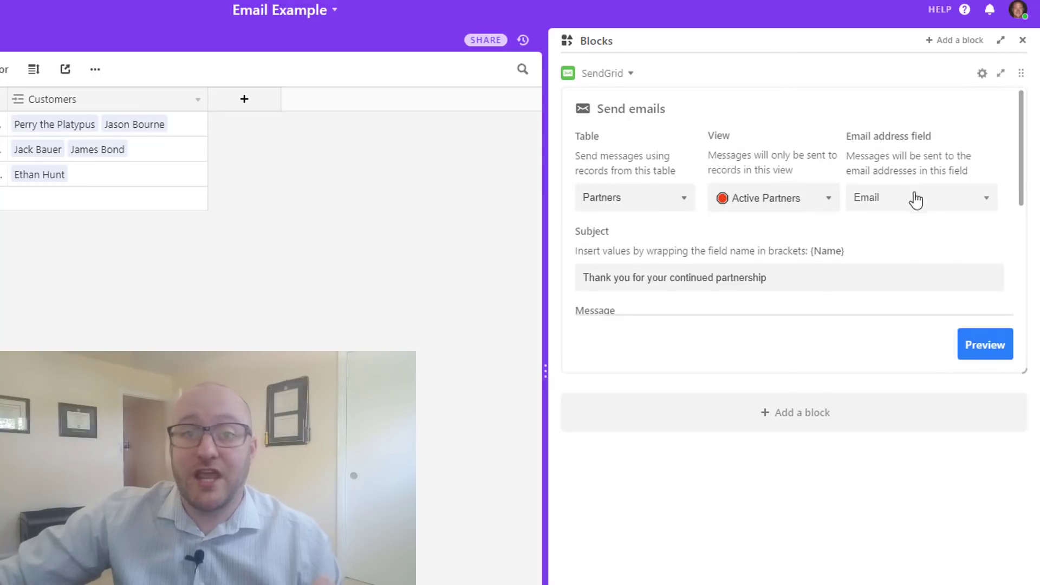
pyautogui.click(976, 348)
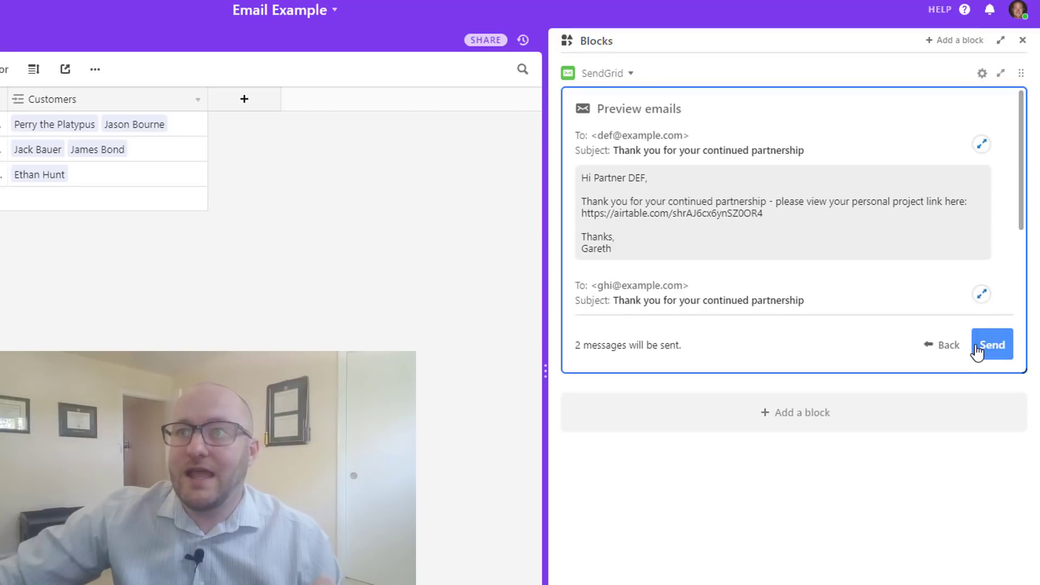
pyautogui.scroll(-3, 817, 266)
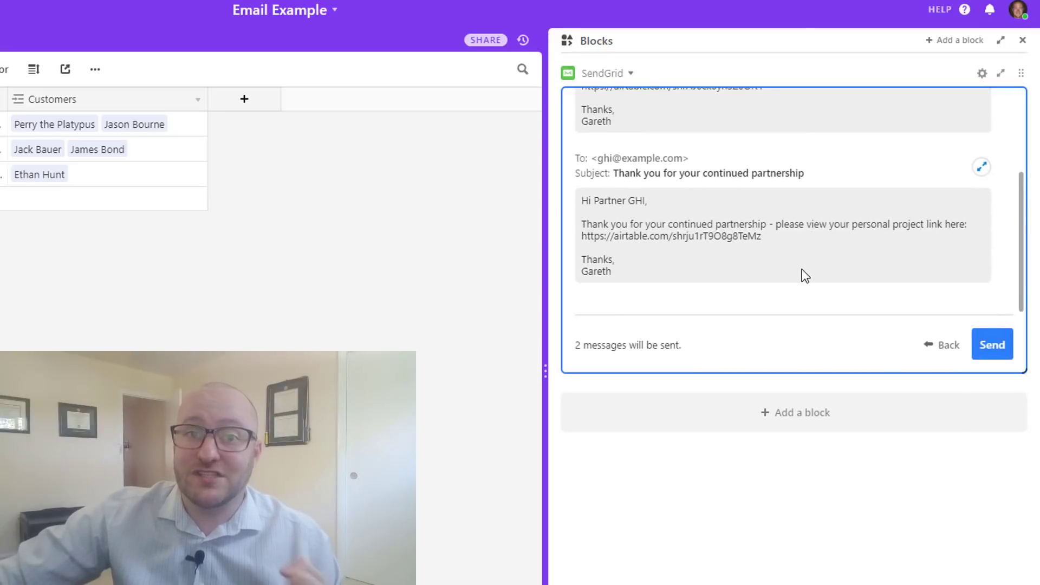
# Step: Change the Progress of customer rows 2 and 3 to Project Complete
pyautogui.click(376, 286)
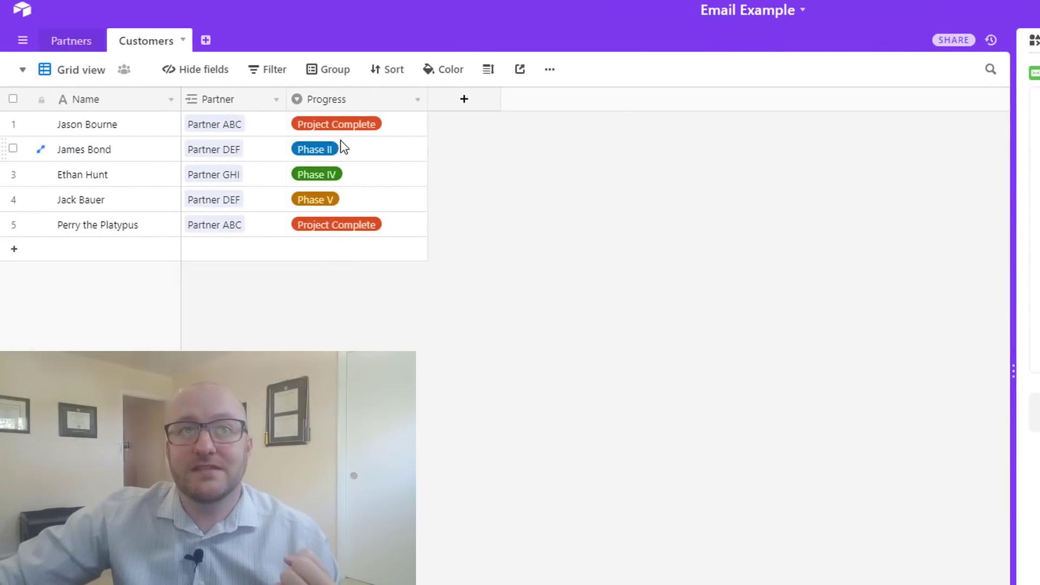
pyautogui.click(343, 149)
pyautogui.click(417, 148)
pyautogui.scroll(-1, 357, 282)
pyautogui.click(336, 344)
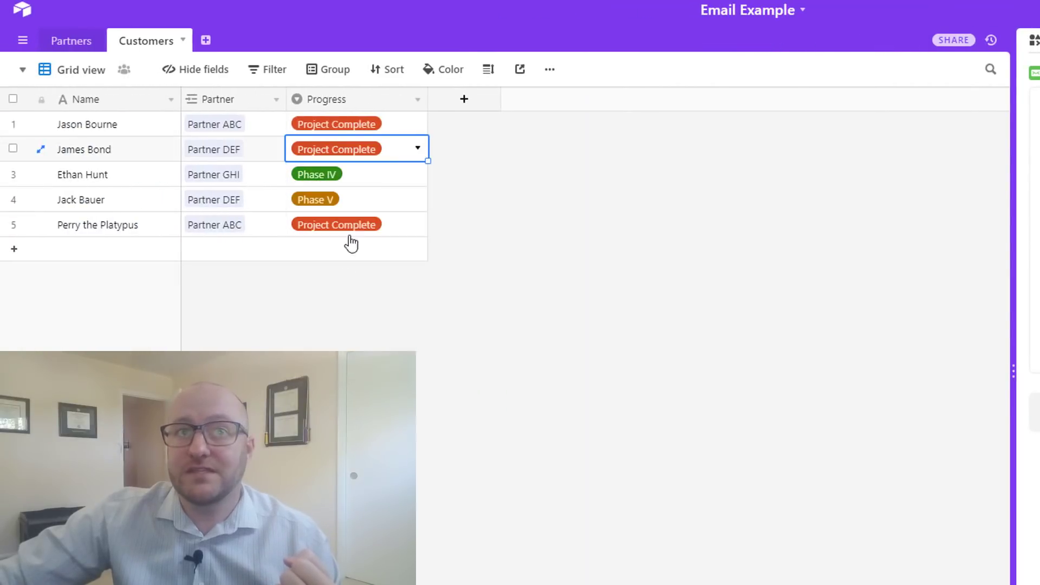
pyautogui.click(395, 181)
pyautogui.click(417, 173)
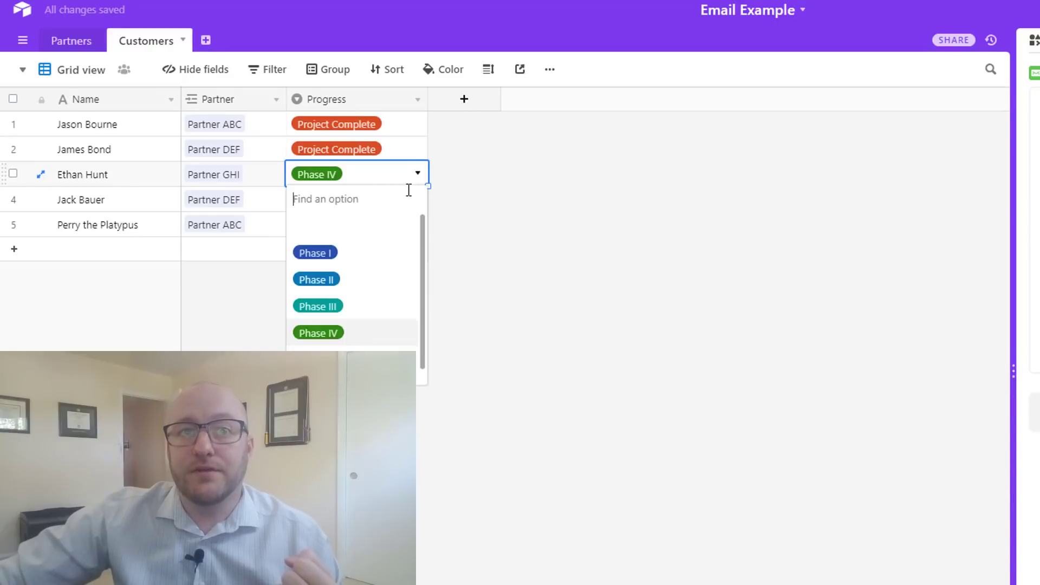
pyautogui.scroll(-1, 357, 282)
pyautogui.click(297, 325)
pyautogui.click(297, 325)
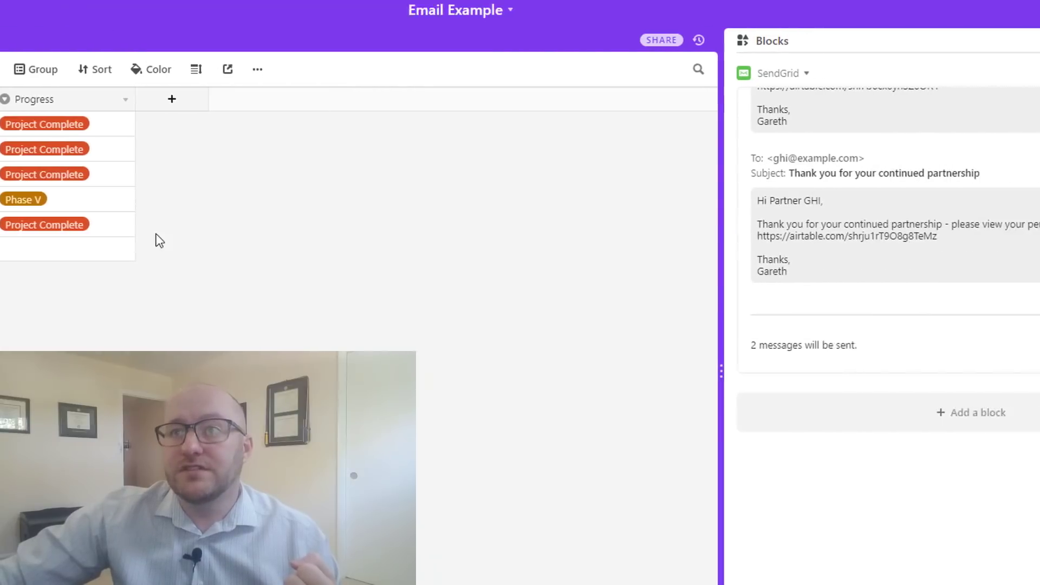
# Step: Reopen the SendGrid block and regenerate the preview, now one message to Partner DEF
pyautogui.click(1022, 39)
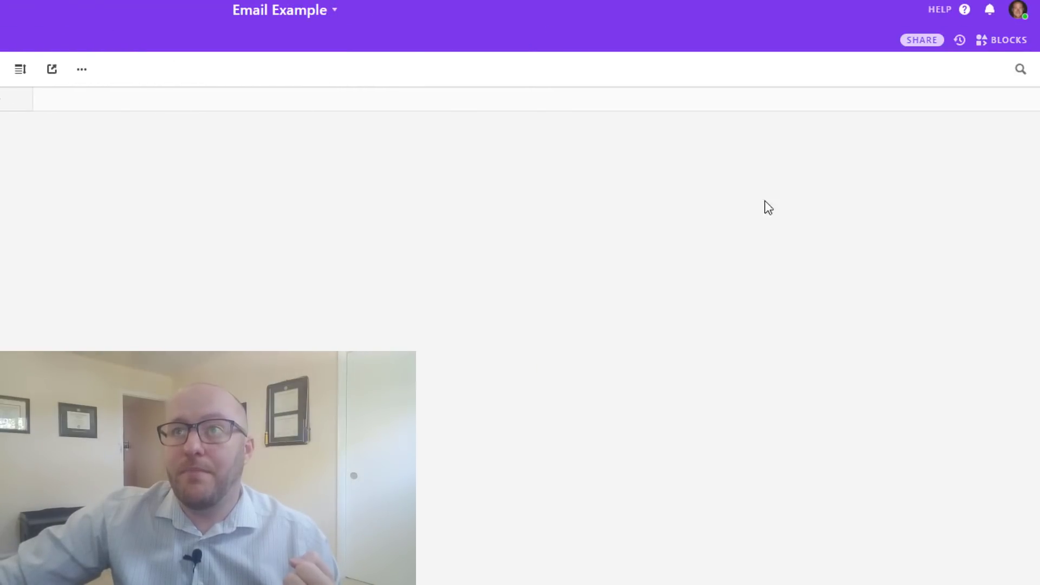
pyautogui.click(1009, 40)
pyautogui.scroll(3, 823, 211)
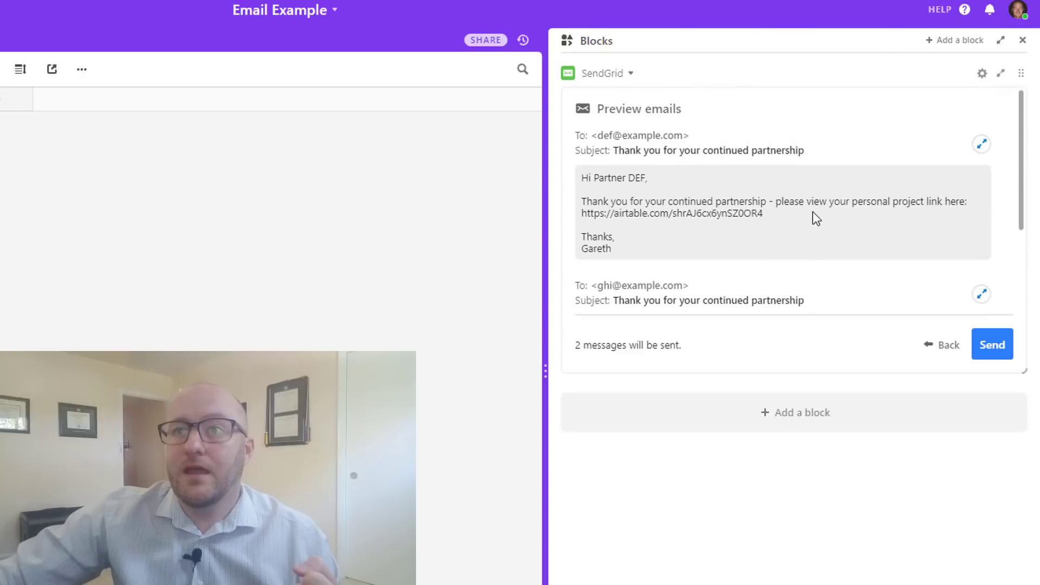
pyautogui.scroll(-3, 850, 274)
pyautogui.click(945, 345)
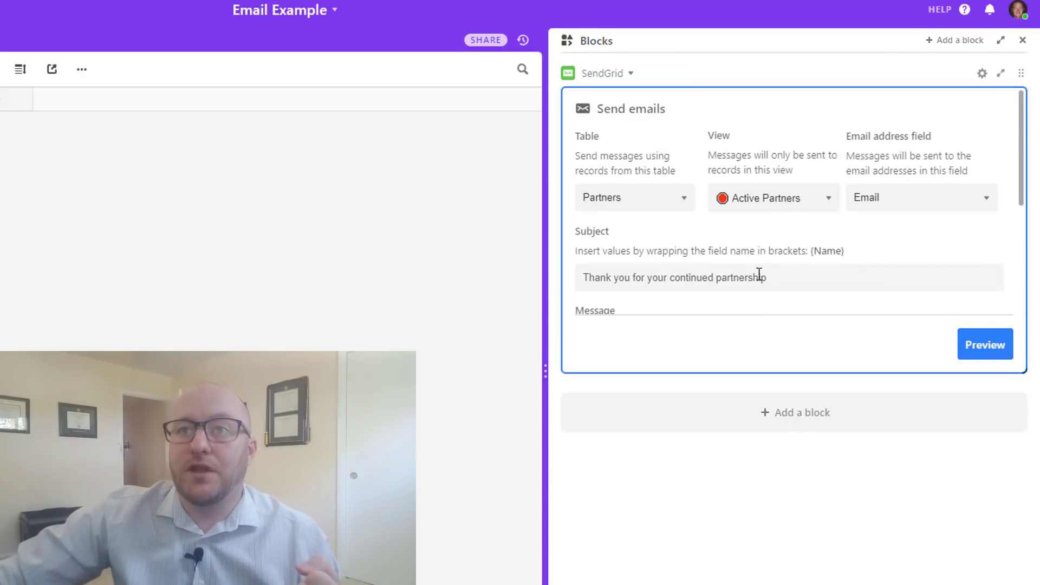
pyautogui.click(986, 346)
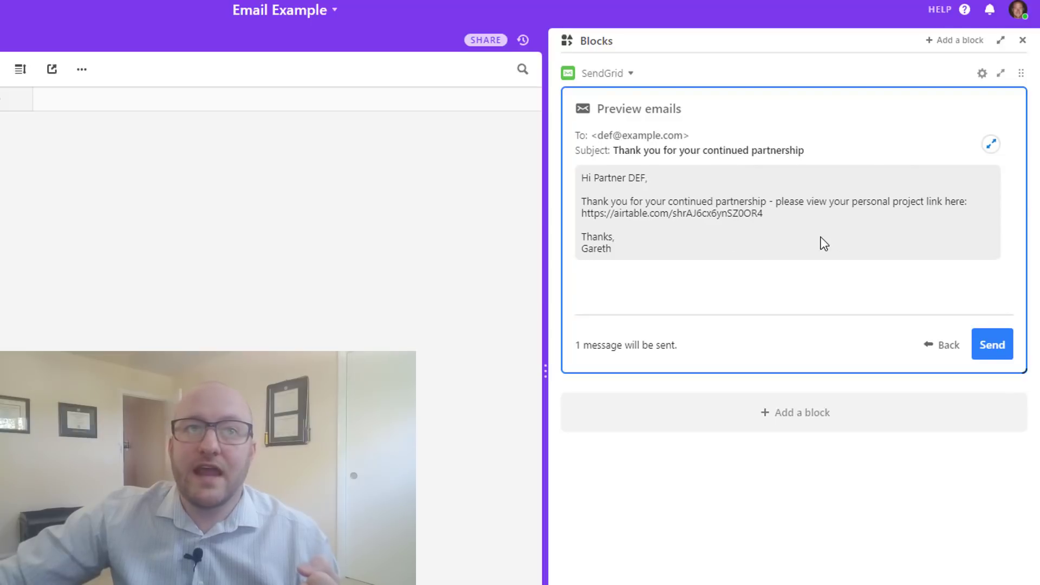